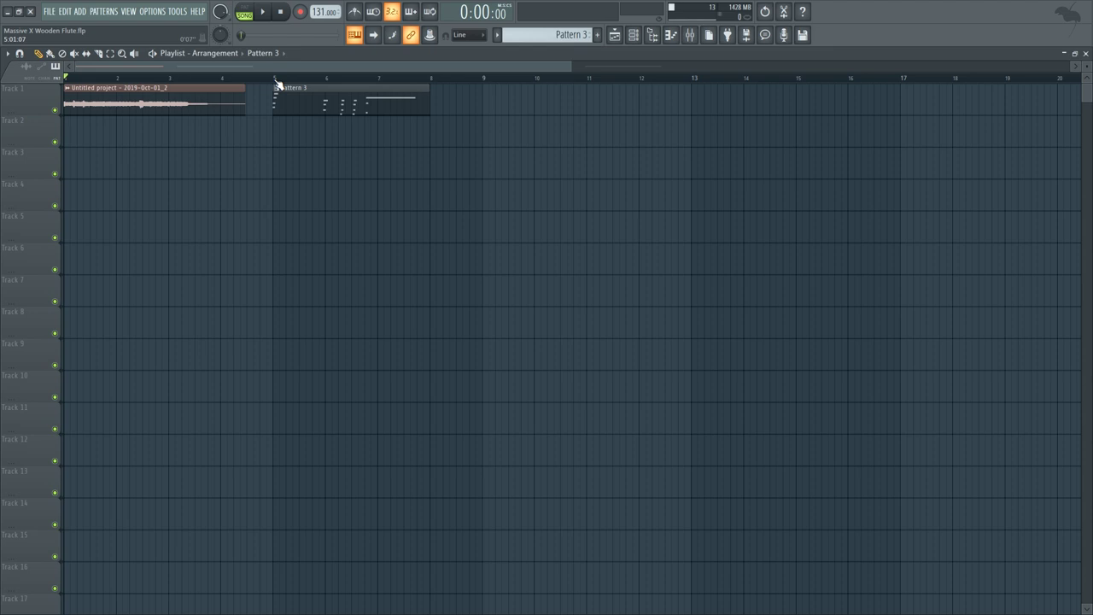
- Play the arrangement, stop it, then play again from bar 5
key("space")
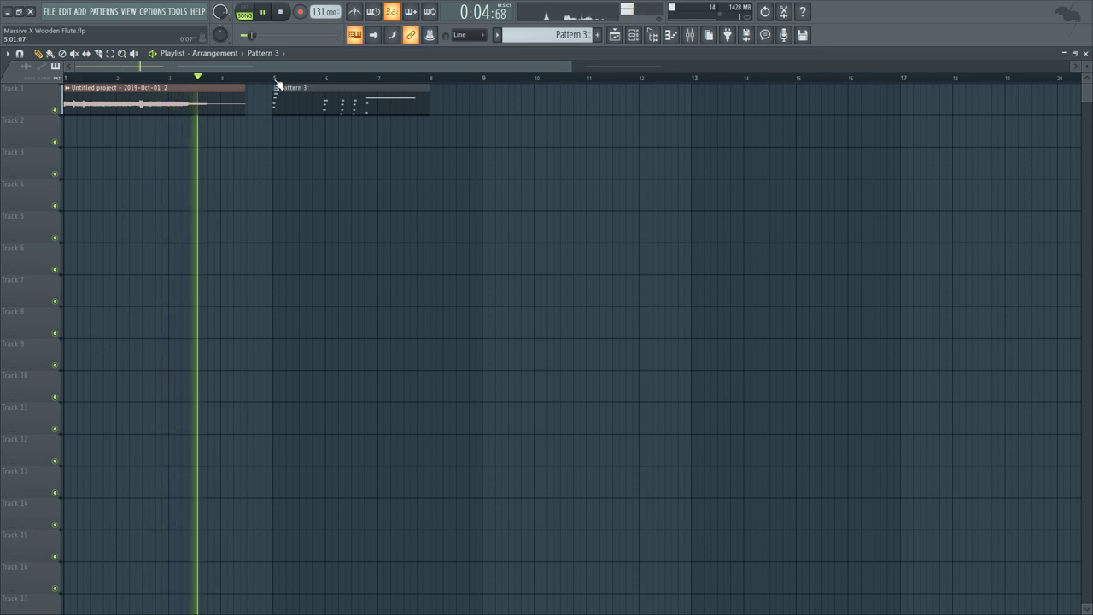
key("space")
left_click(274, 78)
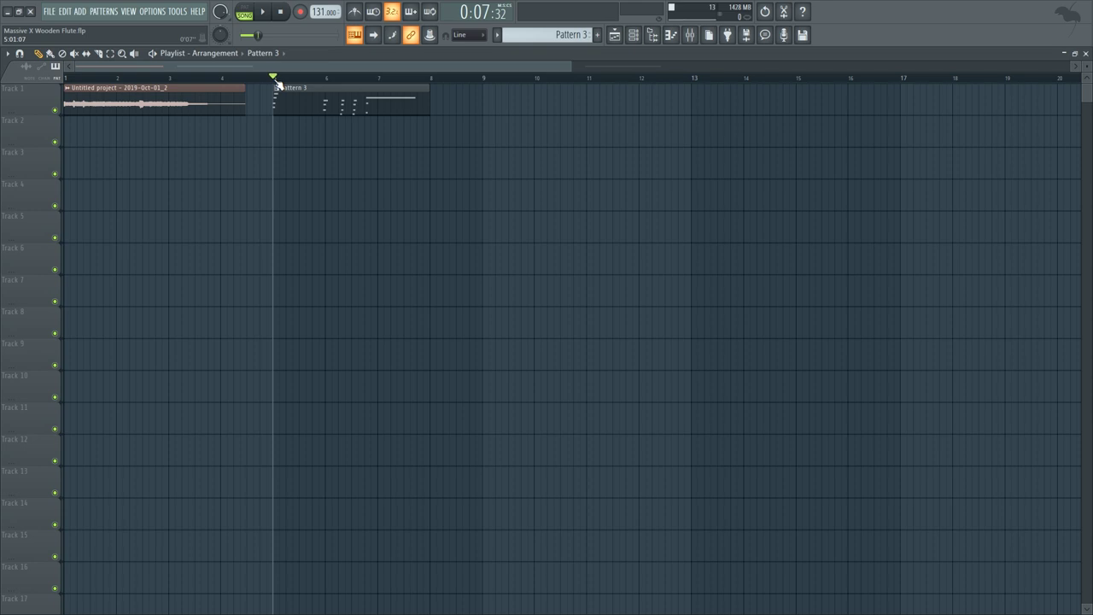
key("space")
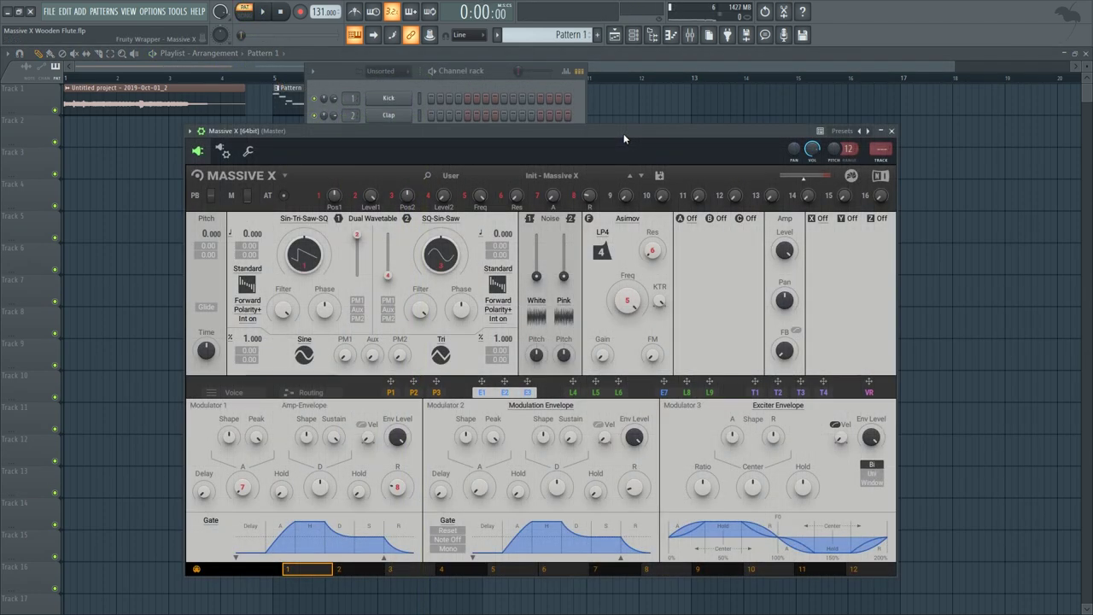
- Load the Additive + FM 'Grassmayer Bell' wavetable into oscillator 1 and audition it
left_click(301, 223)
left_click(287, 280)
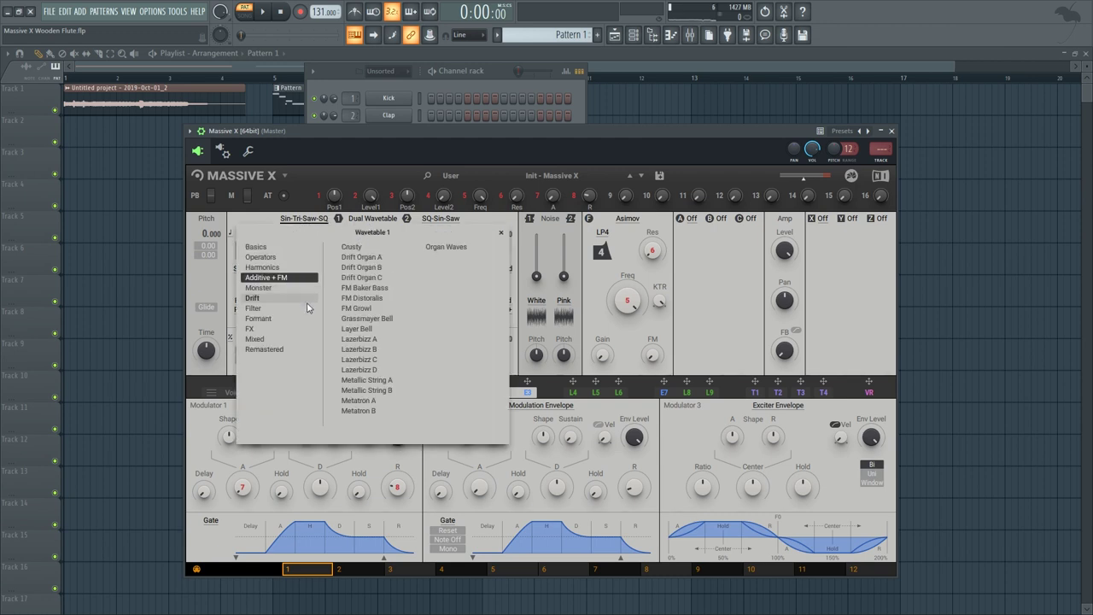
left_click(385, 318)
left_click(501, 233)
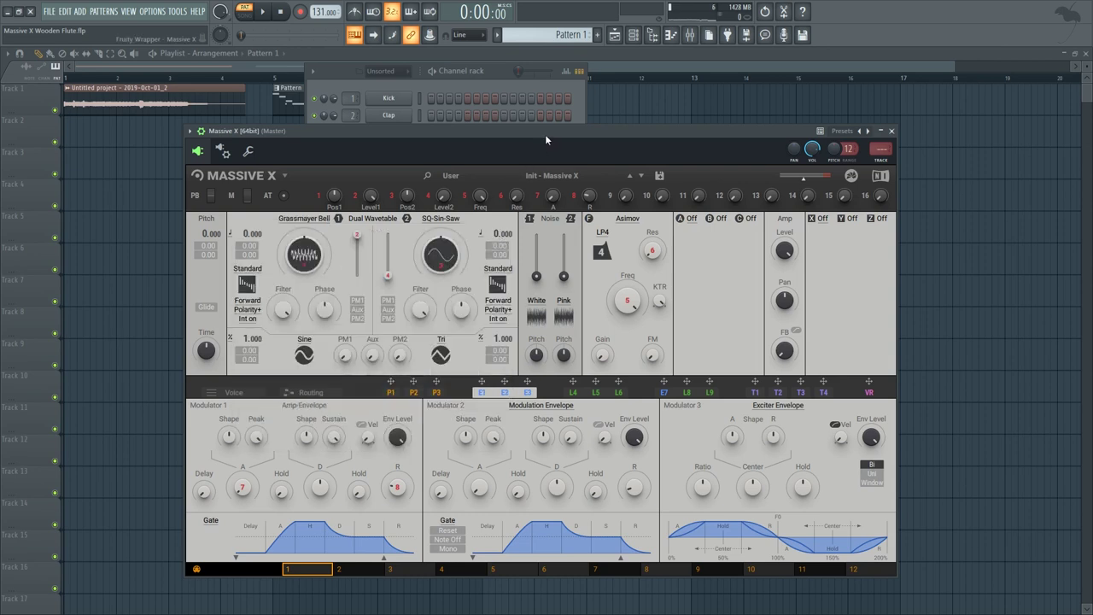
left_click_drag(545, 139, 575, 115)
key("space")
key("space")
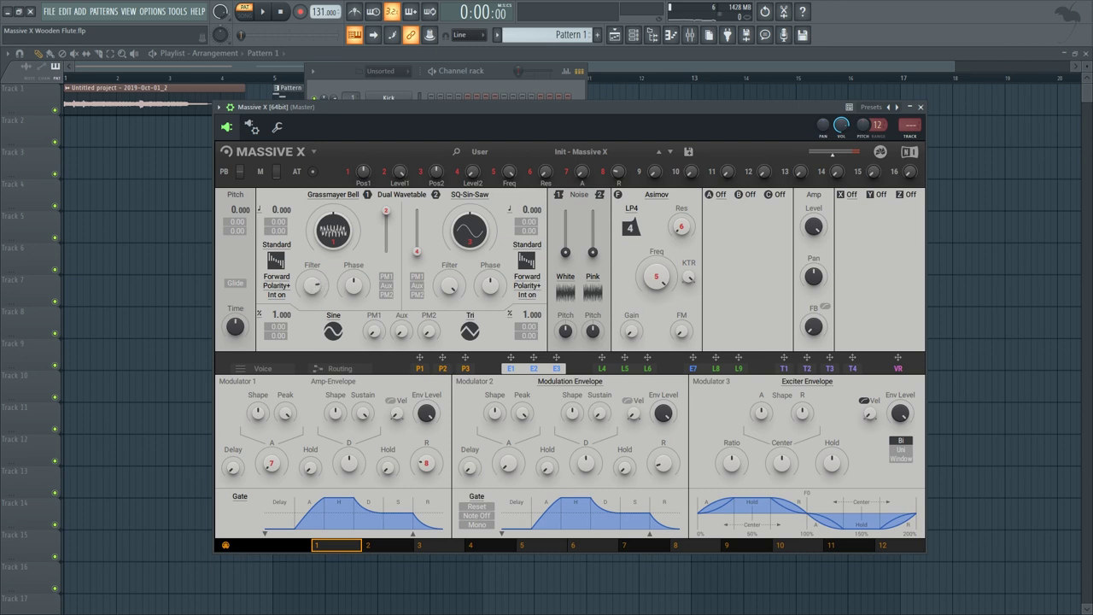
key("space")
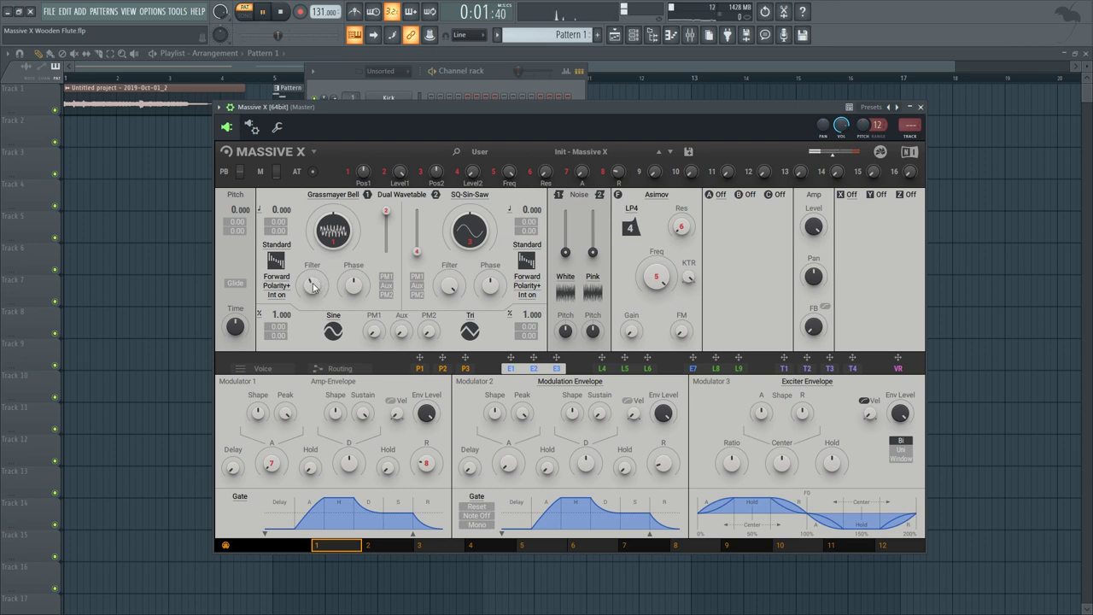
key("space")
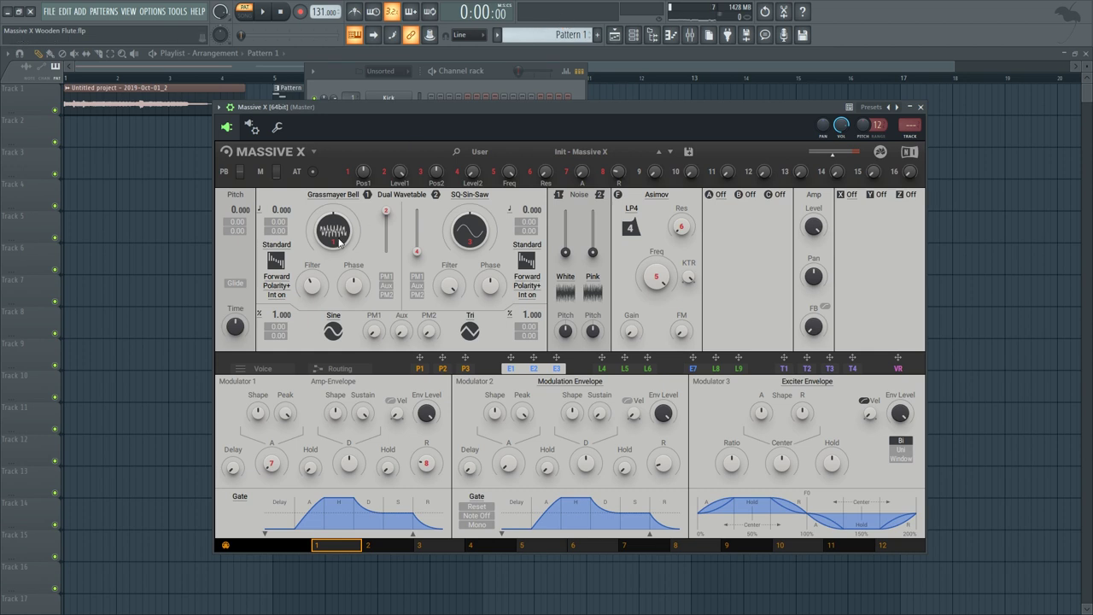
key("space")
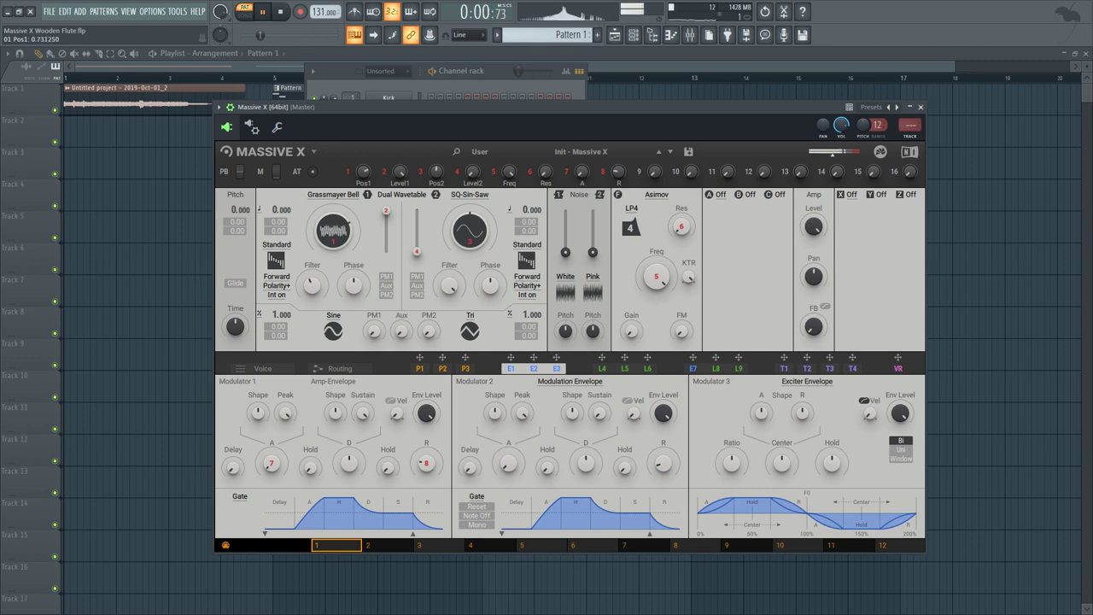
key("space")
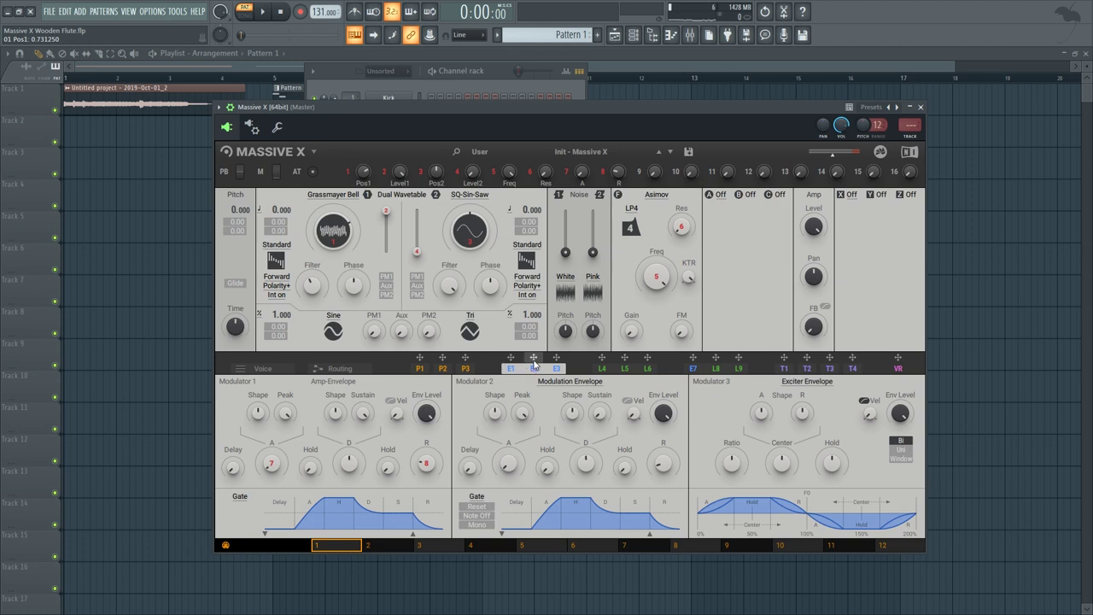
- Route modulation envelope E2 to oscillator 1's Filter knob and audition the result
left_click_drag(533, 358, 313, 311)
key("space")
key("space")
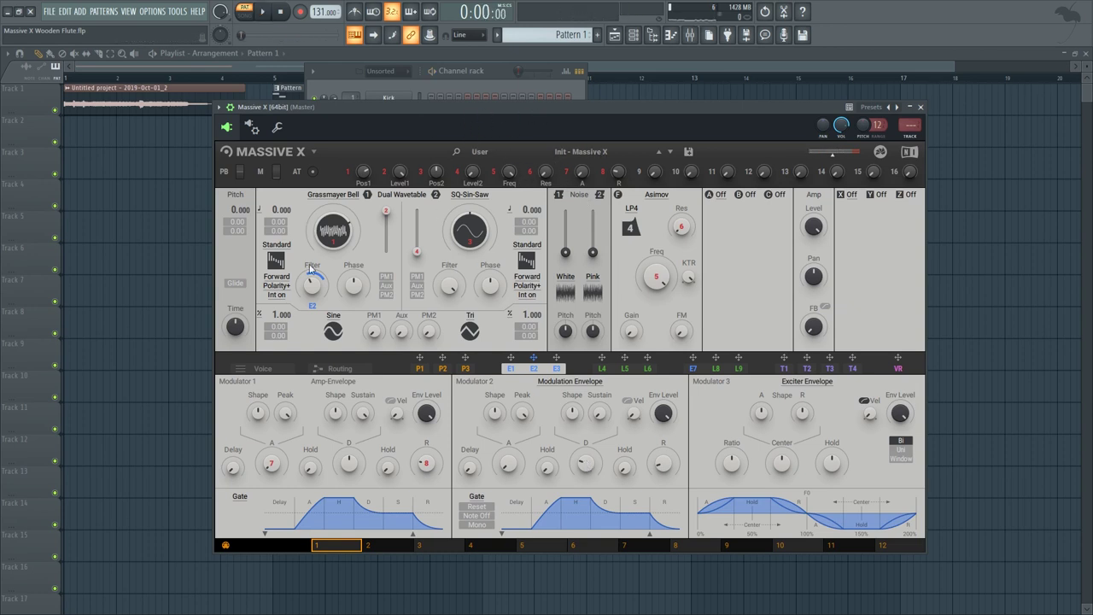
key("space")
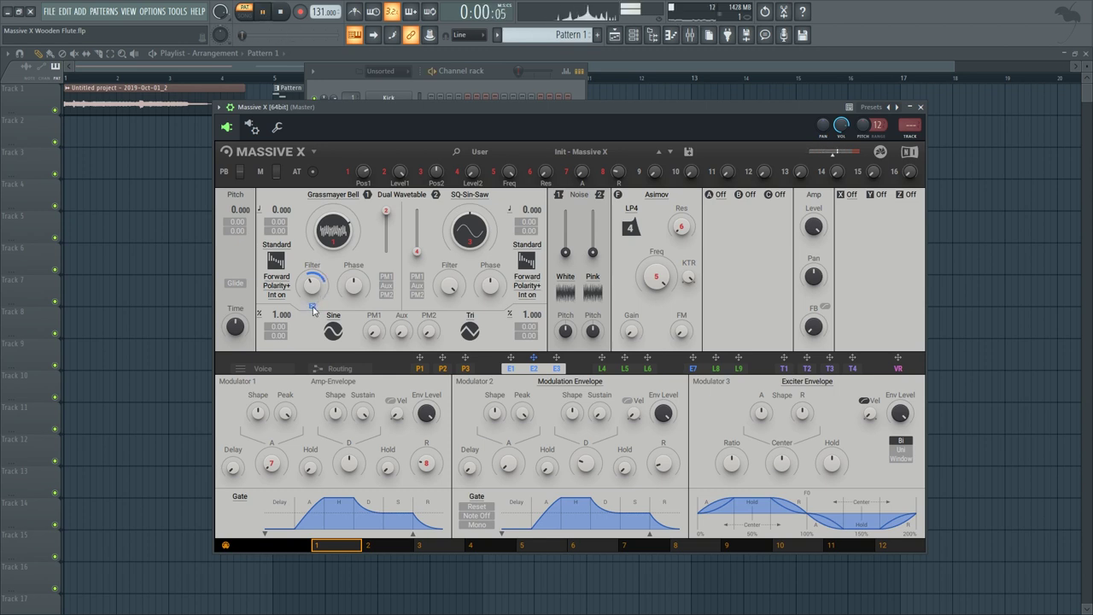
key("space")
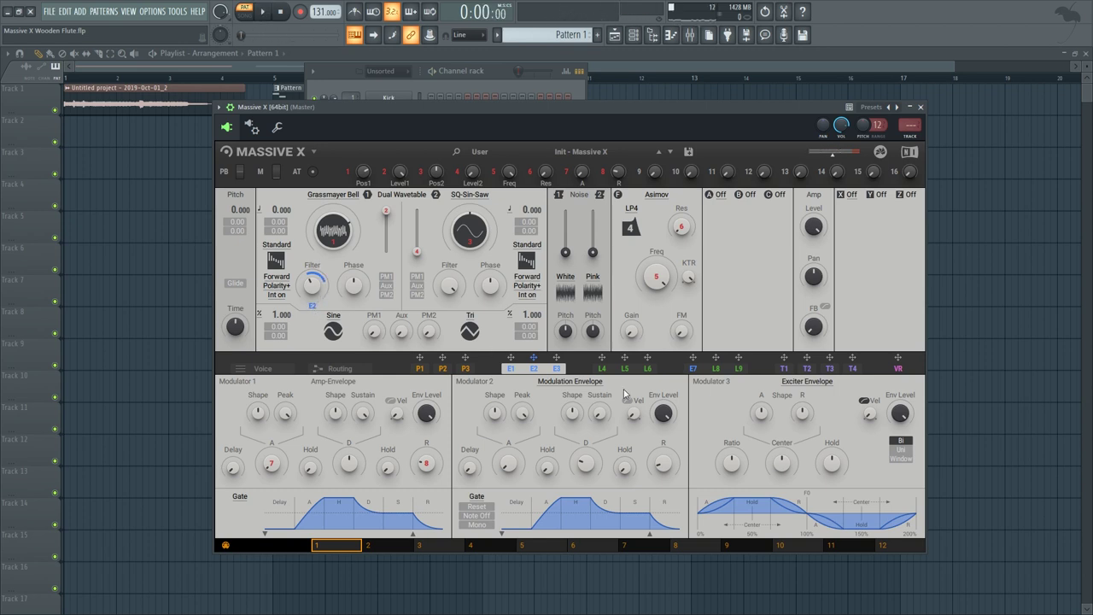
- Add vibrato by routing LFO L4 to oscillator 1's pitch at 0.20, then audition
left_click(601, 369)
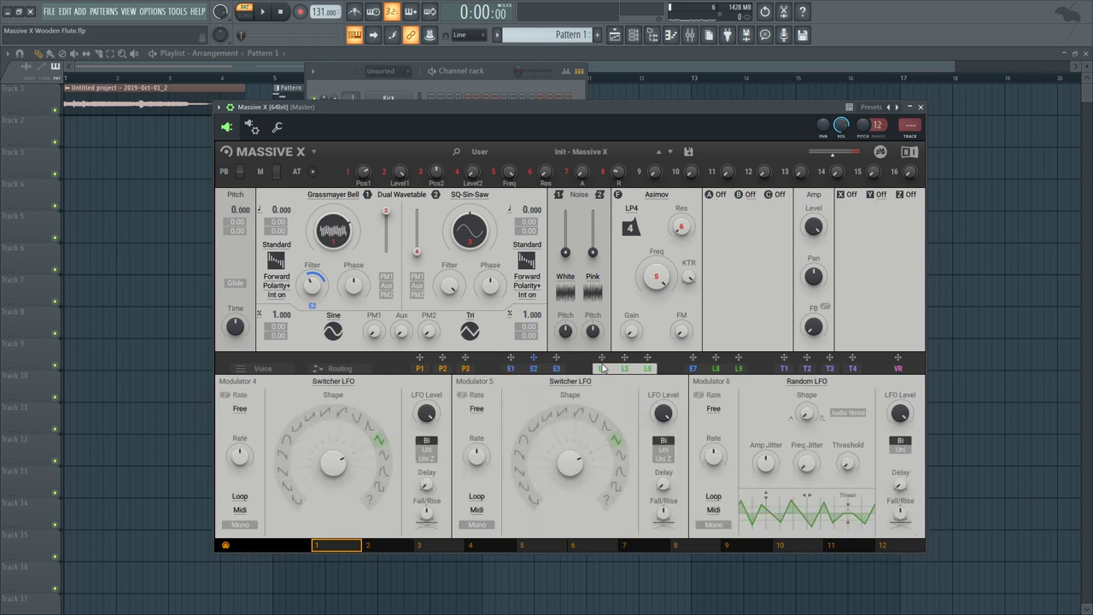
left_click_drag(601, 363, 296, 217)
left_click_drag(280, 232, 280, 228)
key("space")
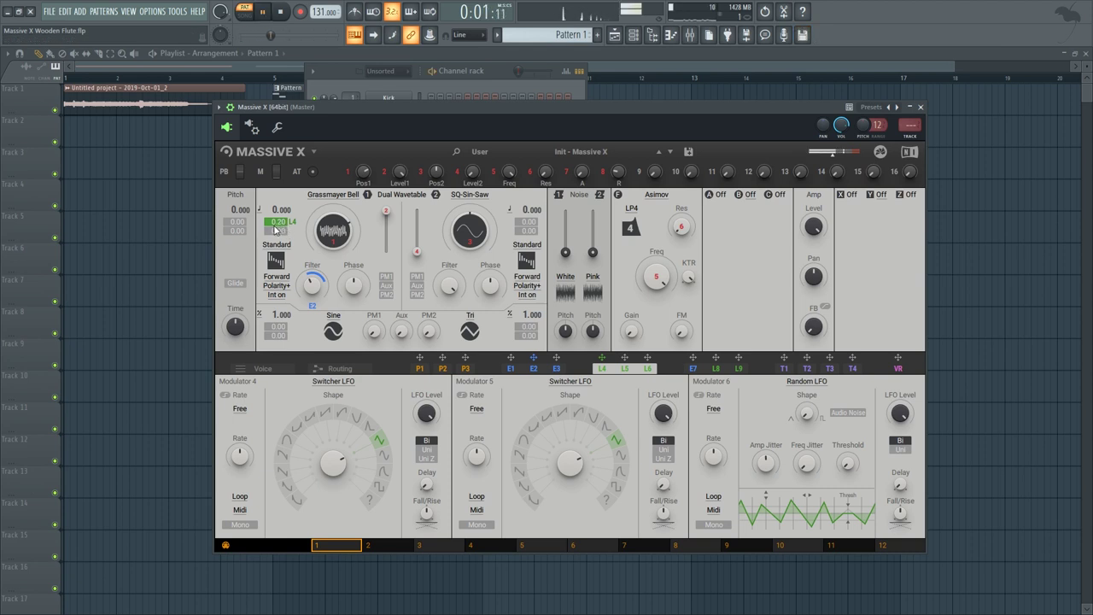
key("space")
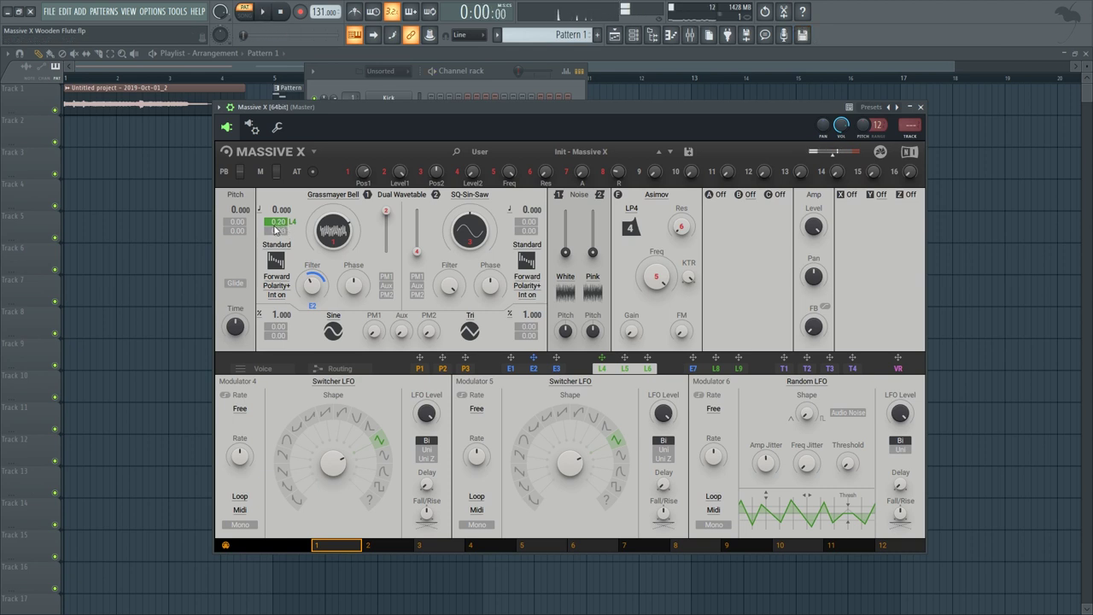
- Change noise 2 from Pink to Breath, raise its level slightly, and audition
left_click(595, 277)
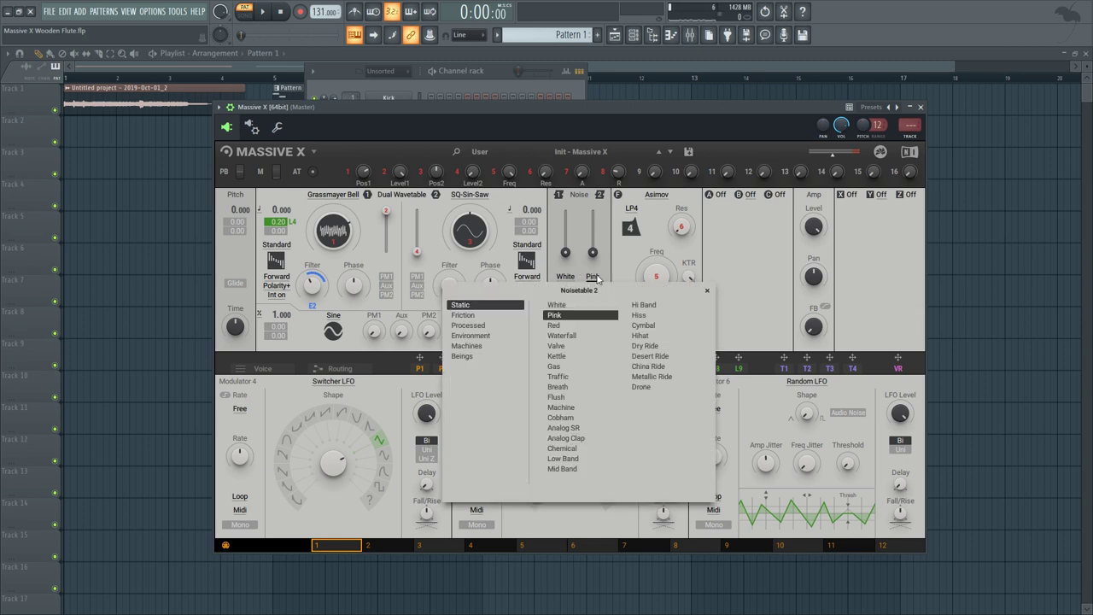
left_click(565, 389)
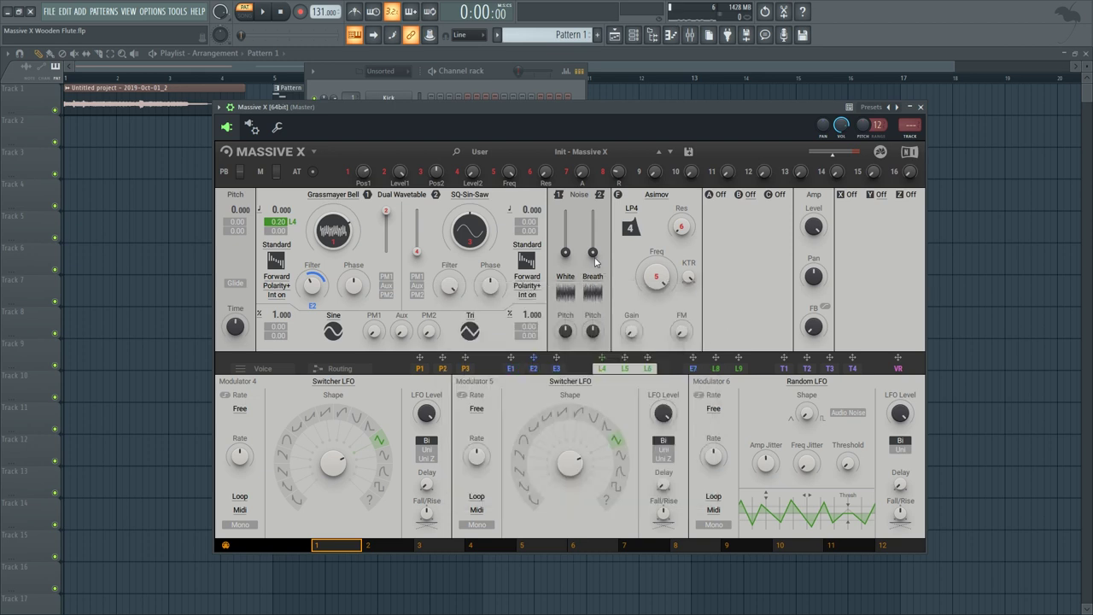
left_click_drag(592, 254, 593, 250)
key("space")
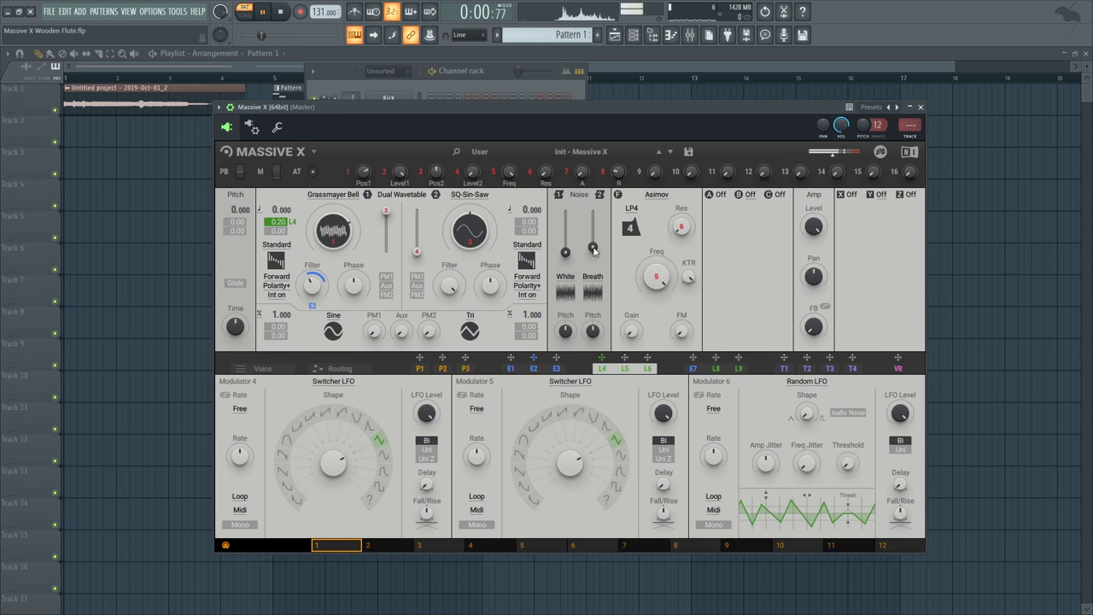
key("space")
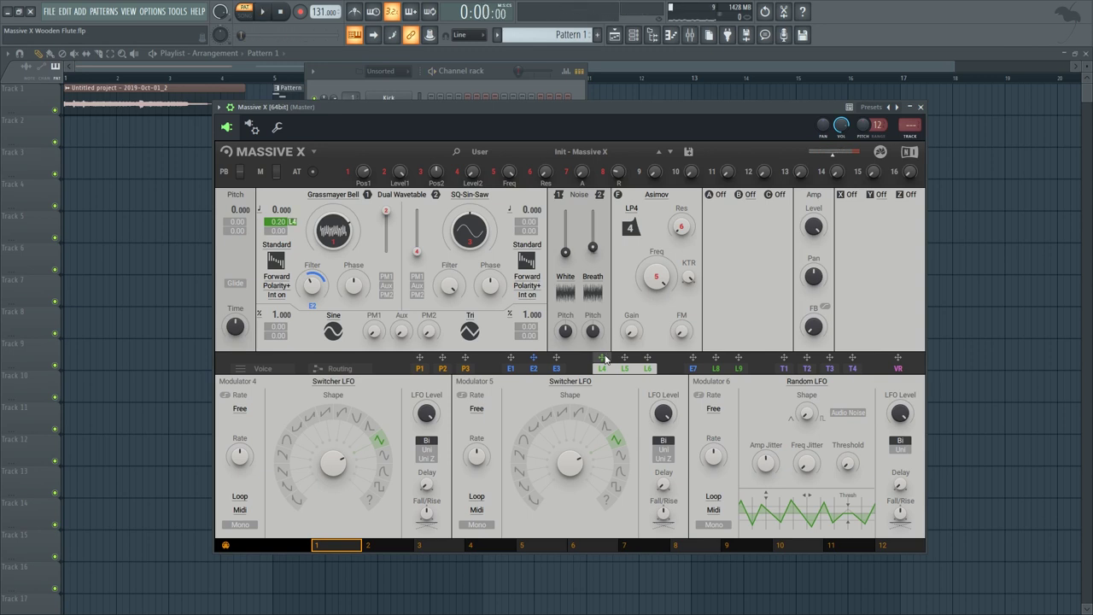
- Route LFO L4 to the Breath noise level and the Dual Wavetable mix fader, then audition
left_click_drag(605, 359, 594, 265)
left_click_drag(602, 358, 391, 266)
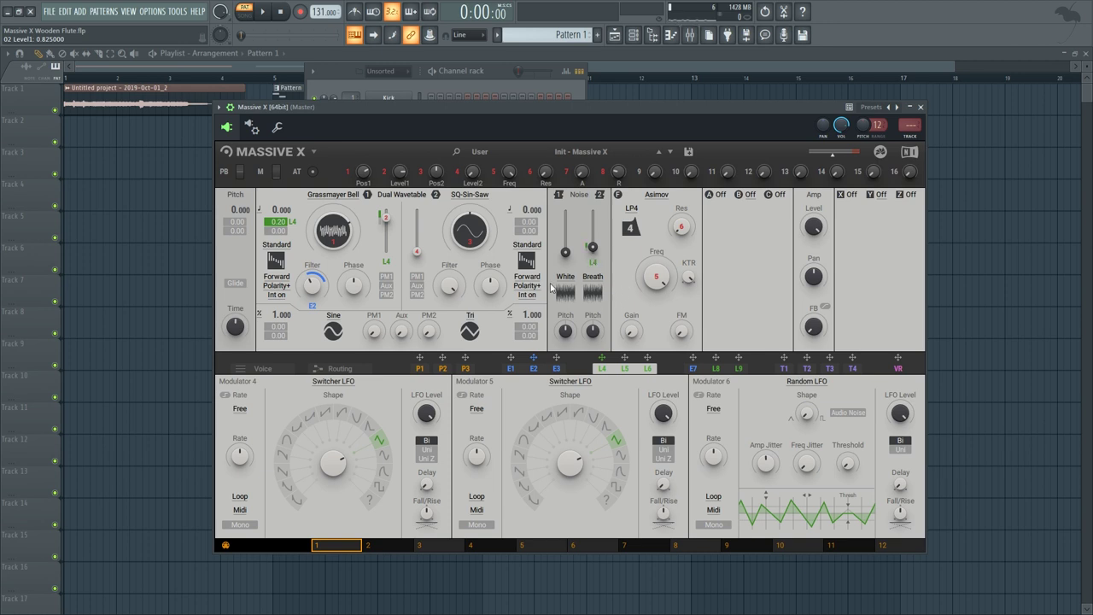
key("space")
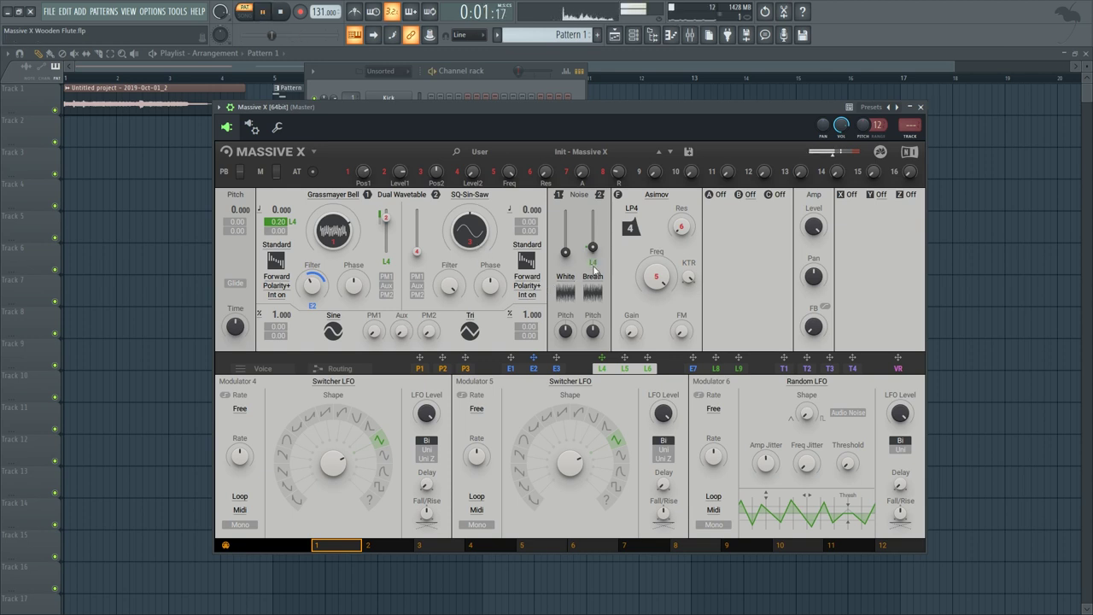
key("space")
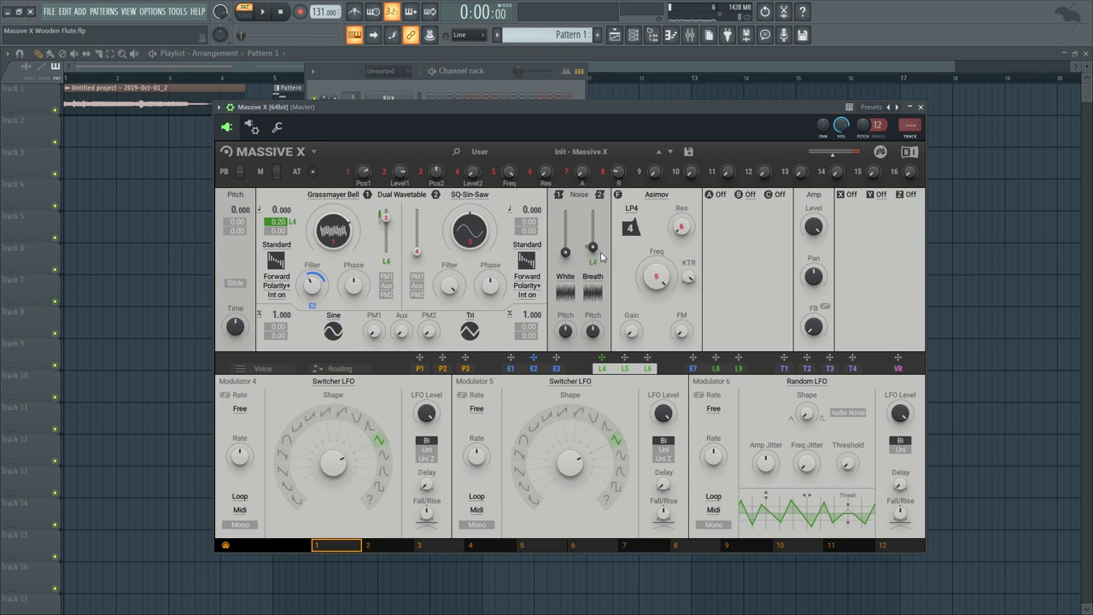
- Set the T1 note-pitch tracker curve to unipolar, then return to the L4–L6 LFO panel
left_click(789, 368)
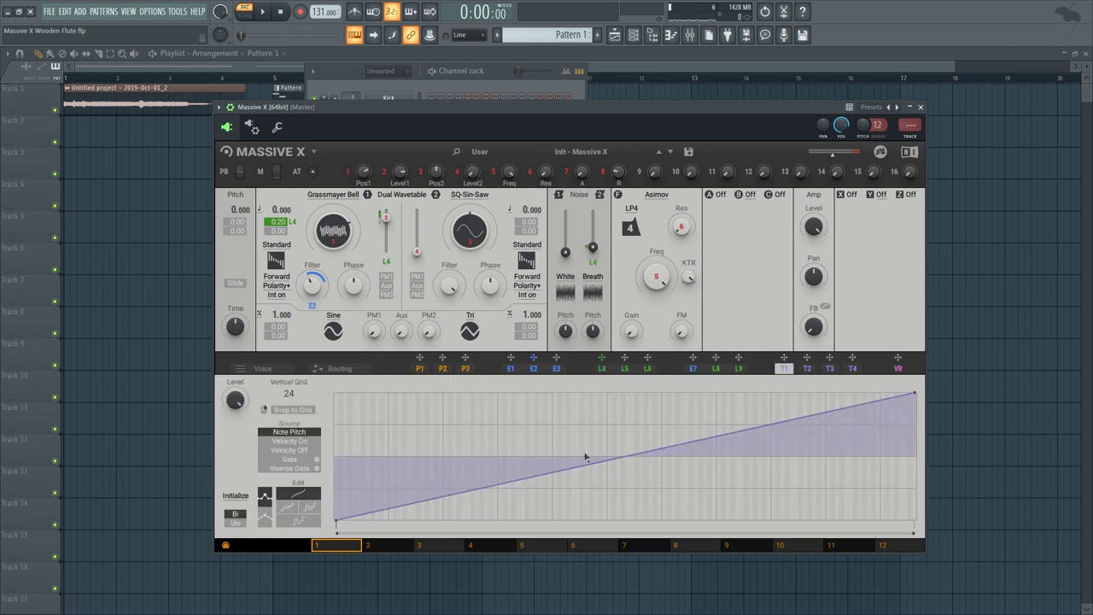
left_click(238, 522)
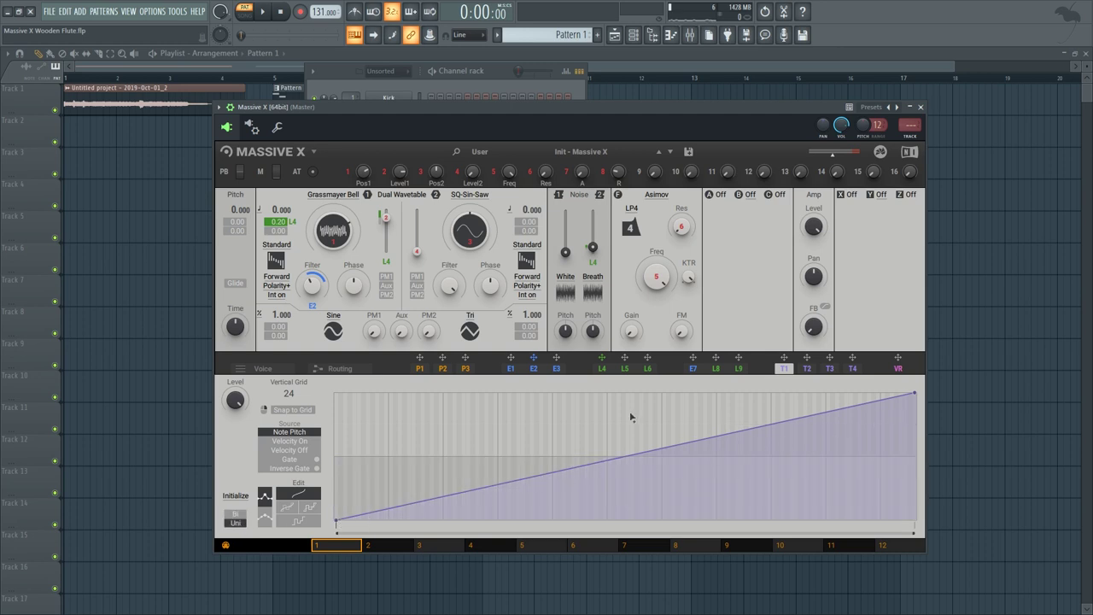
left_click(624, 368)
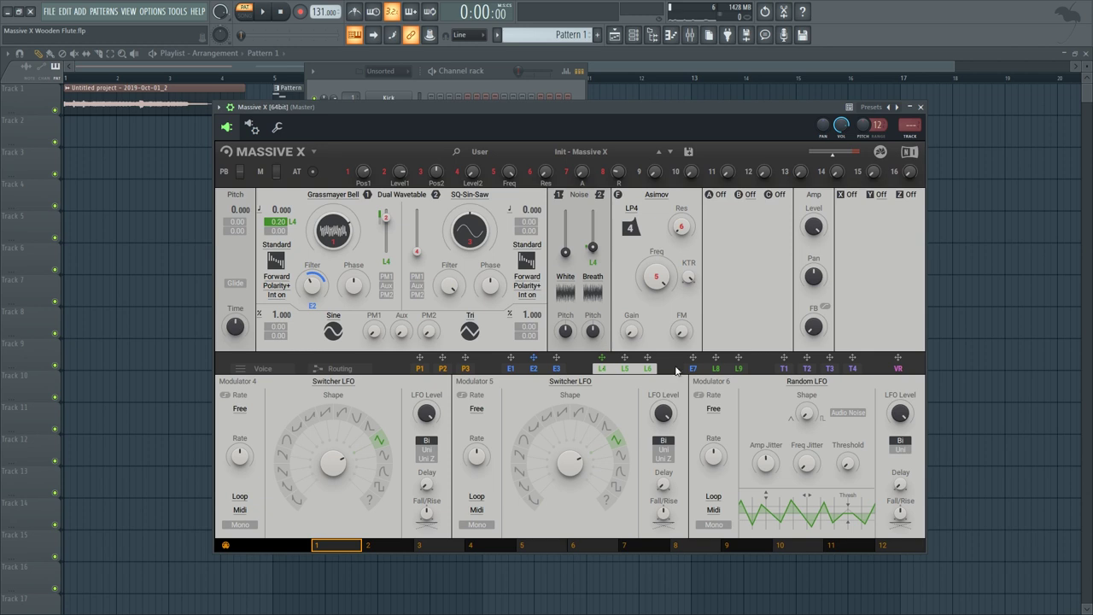
- Route tracker T1 to LFO 4's Rate knob and the Breath noise Pitch knob
left_click_drag(784, 358, 238, 474)
key("space")
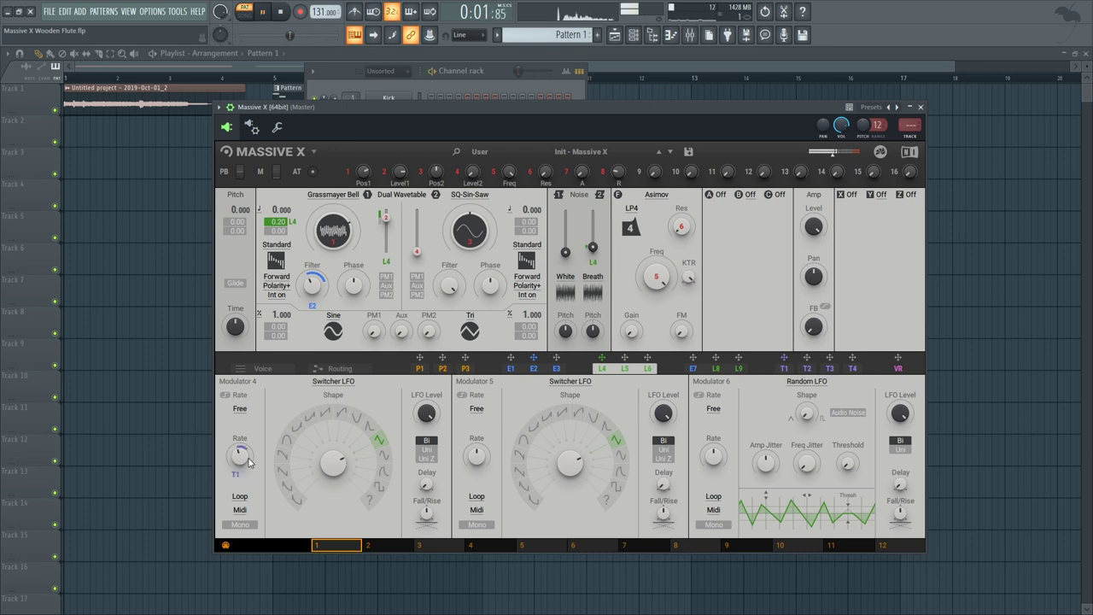
key("space")
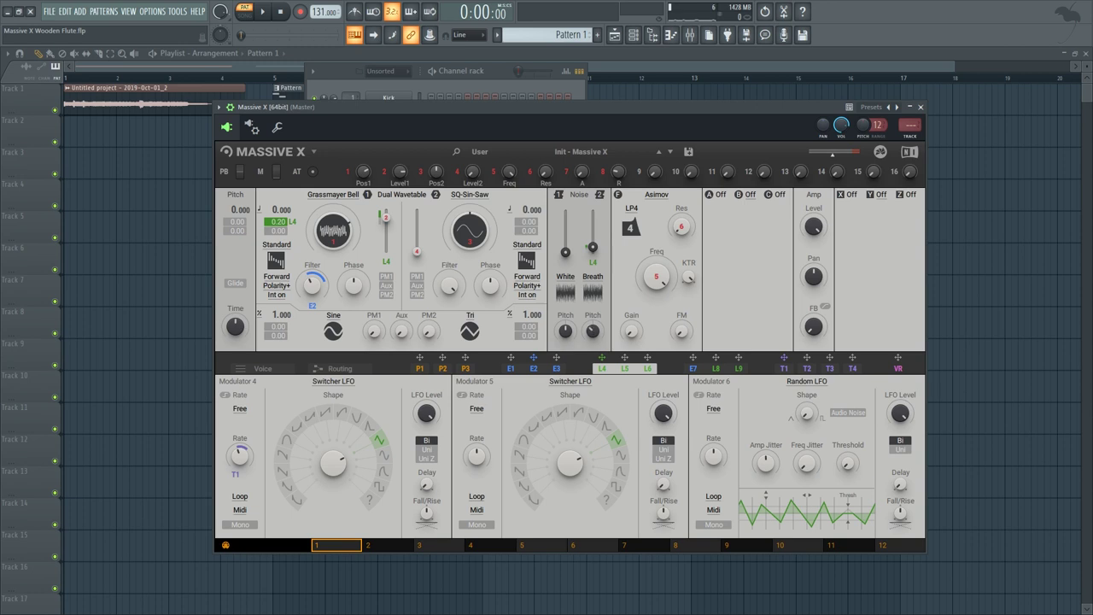
left_click_drag(783, 358, 591, 349)
left_click_drag(520, 116, 500, 110)
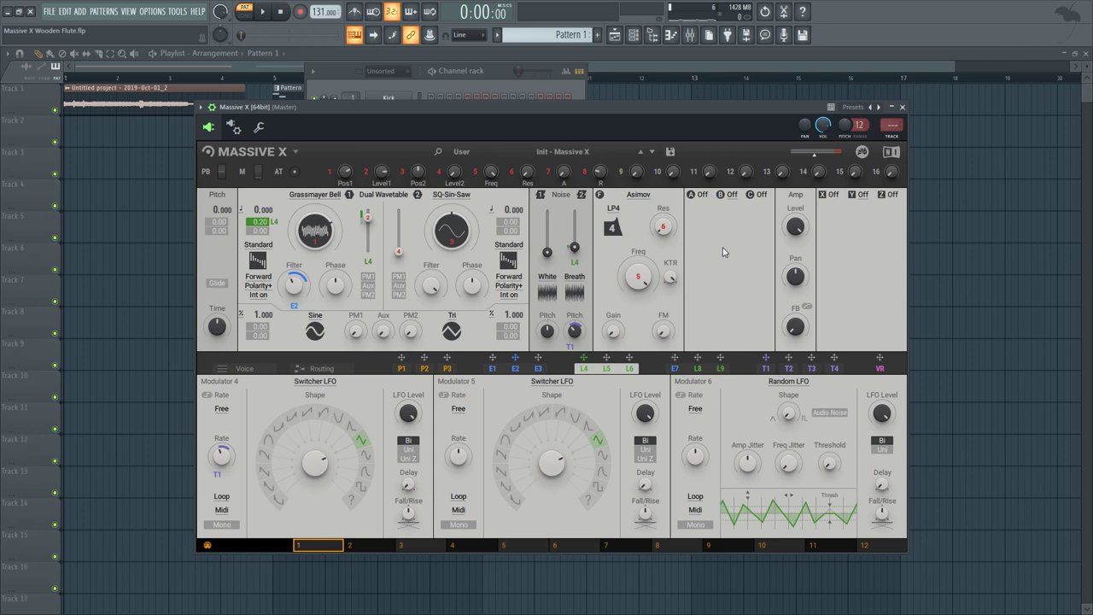
left_click(833, 196)
- Put a tempo-synced Stereo Delay (2/16 left, 4/16 right) in insert slot X and audition
left_click(848, 291)
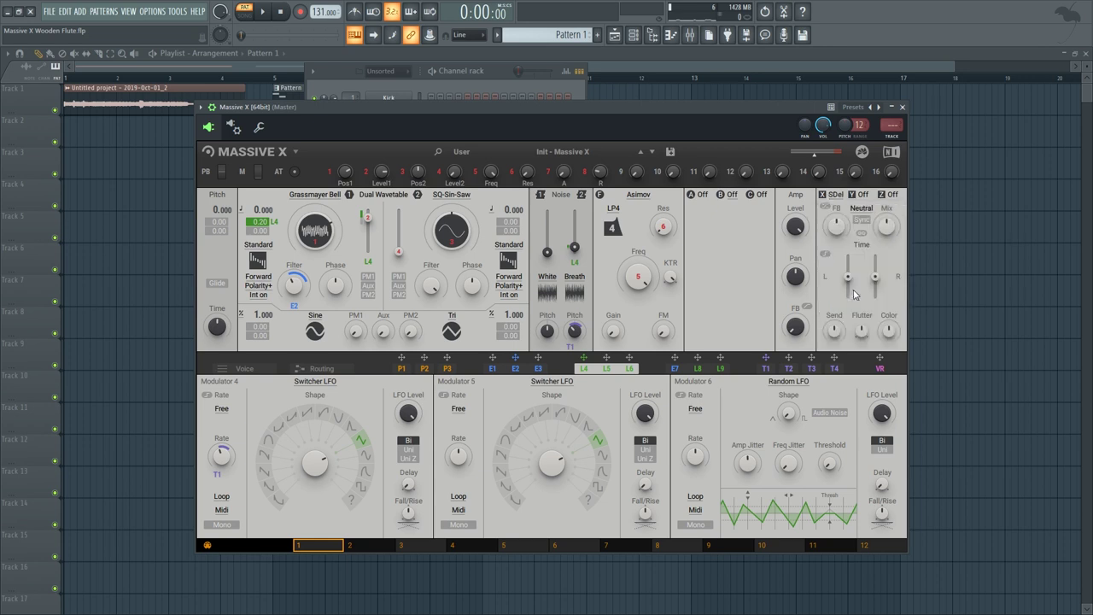
left_click(860, 221)
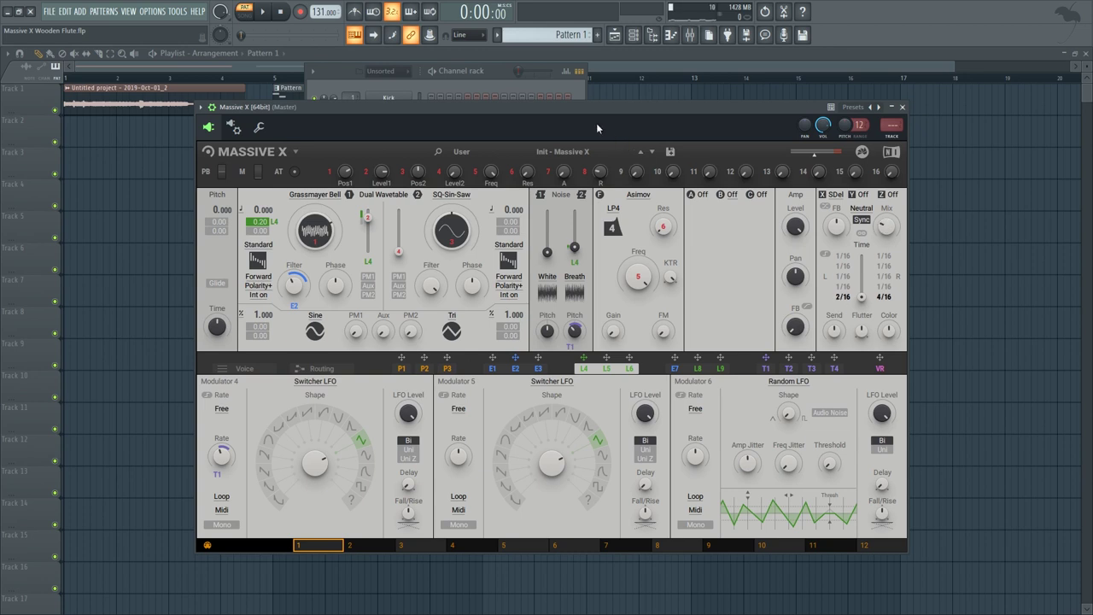
left_click_drag(593, 112, 585, 111)
key("space")
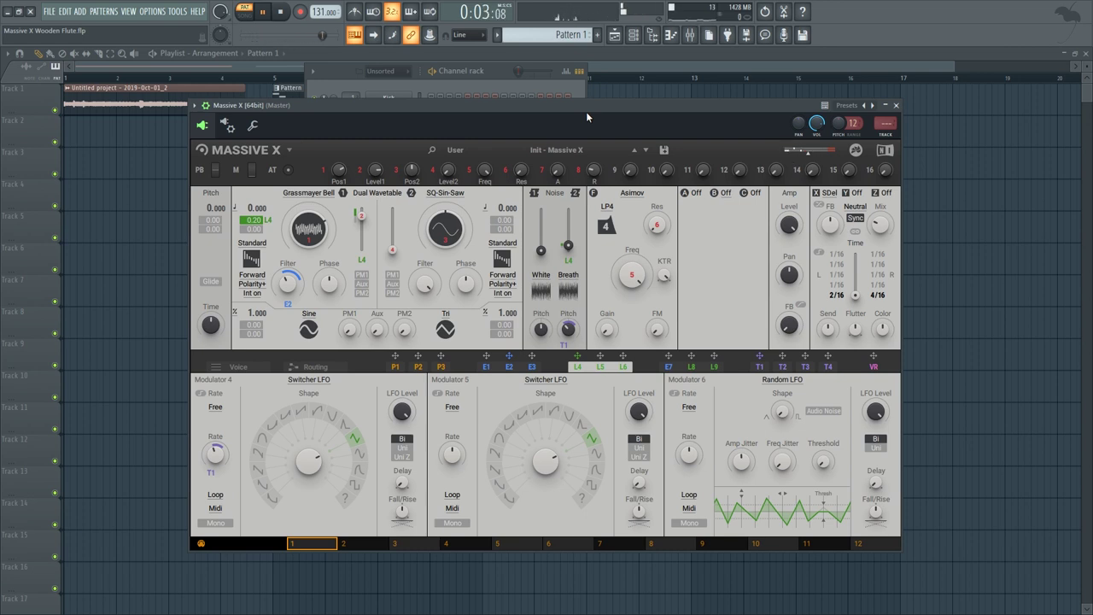
key("space")
left_click(856, 194)
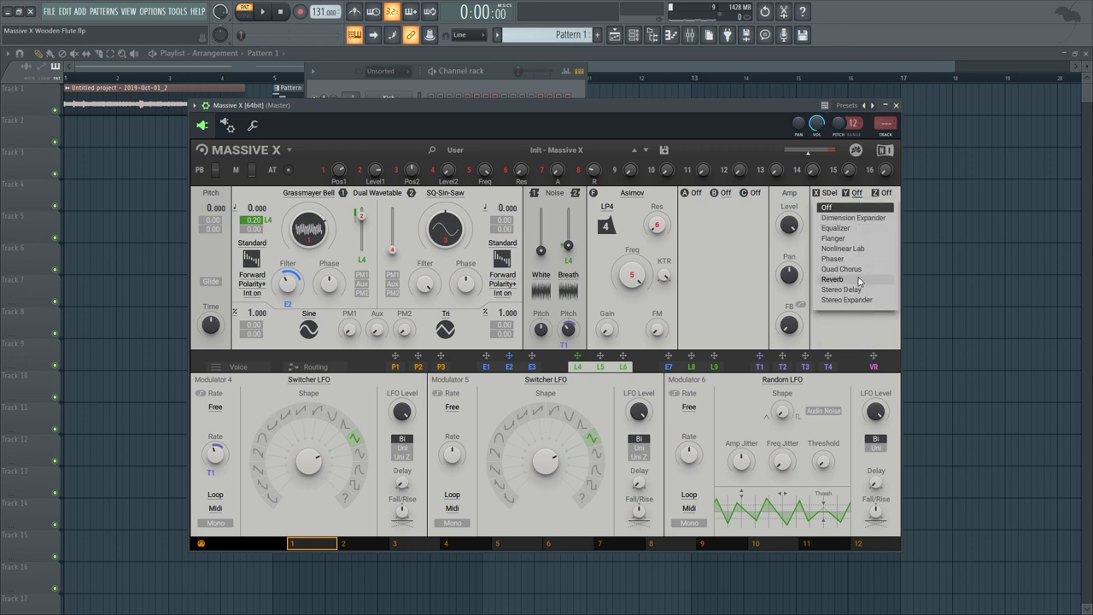
- Load a Reverb into insert slot Y, set its type to Small Dense, and audition
left_click(863, 280)
left_click(856, 206)
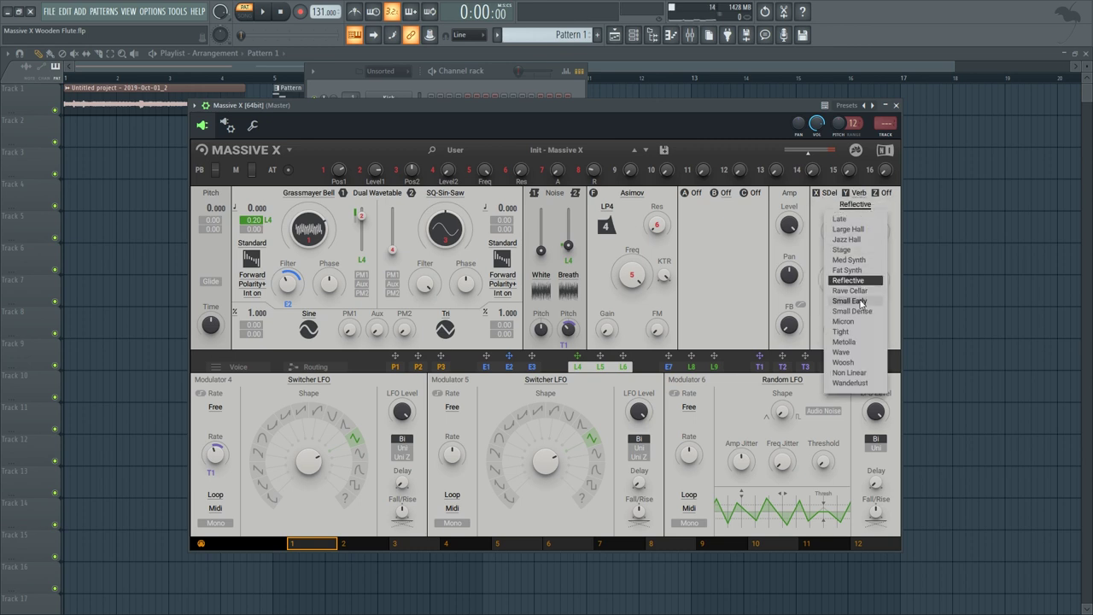
left_click(869, 312)
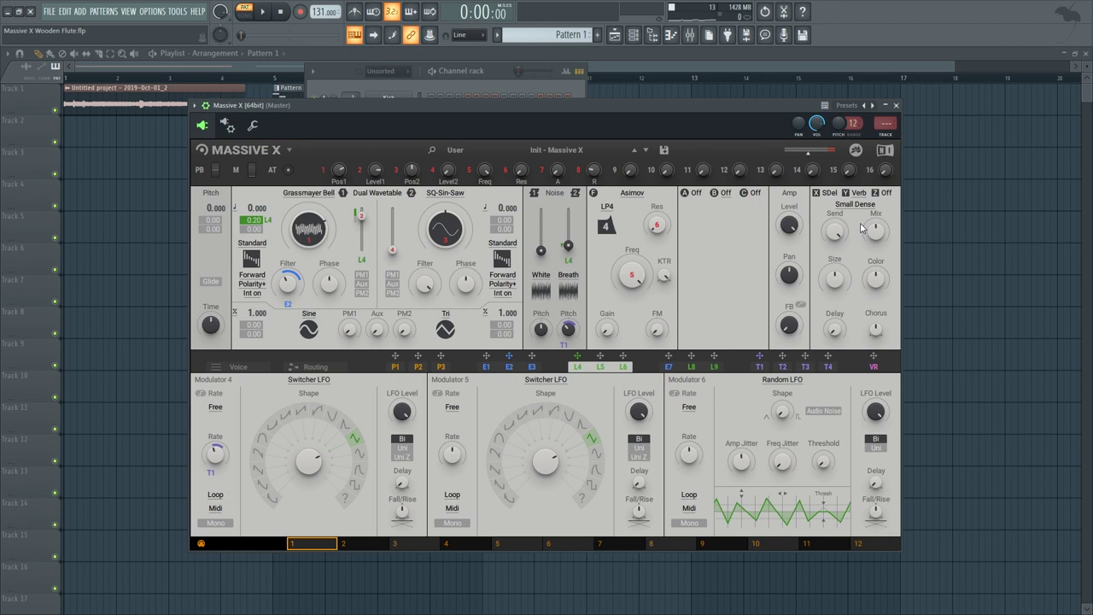
key("space")
key("space")
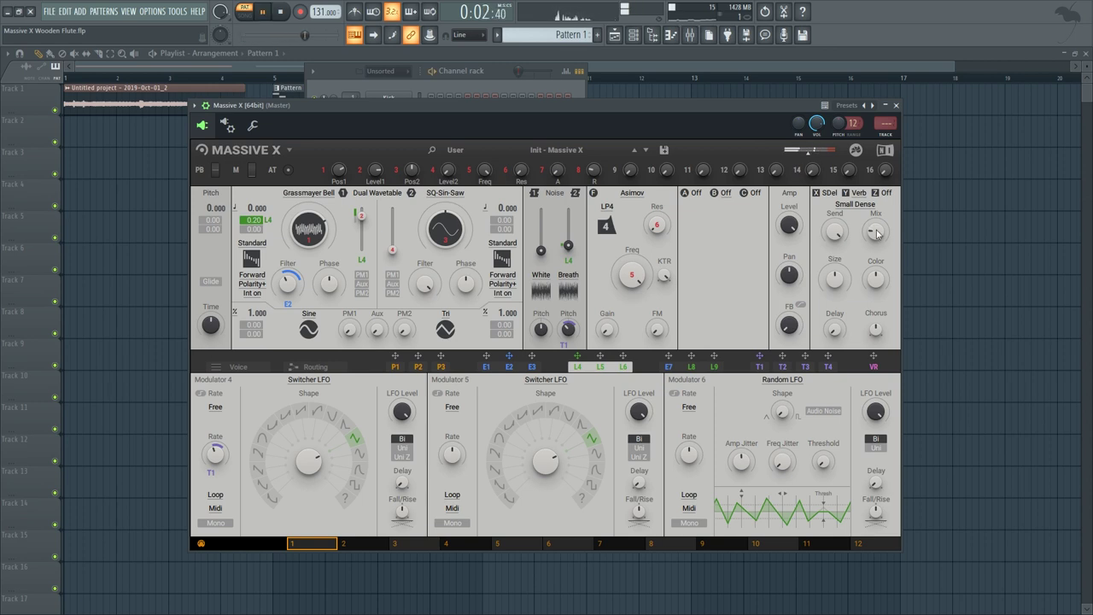
key("space")
left_click_drag(718, 109, 695, 107)
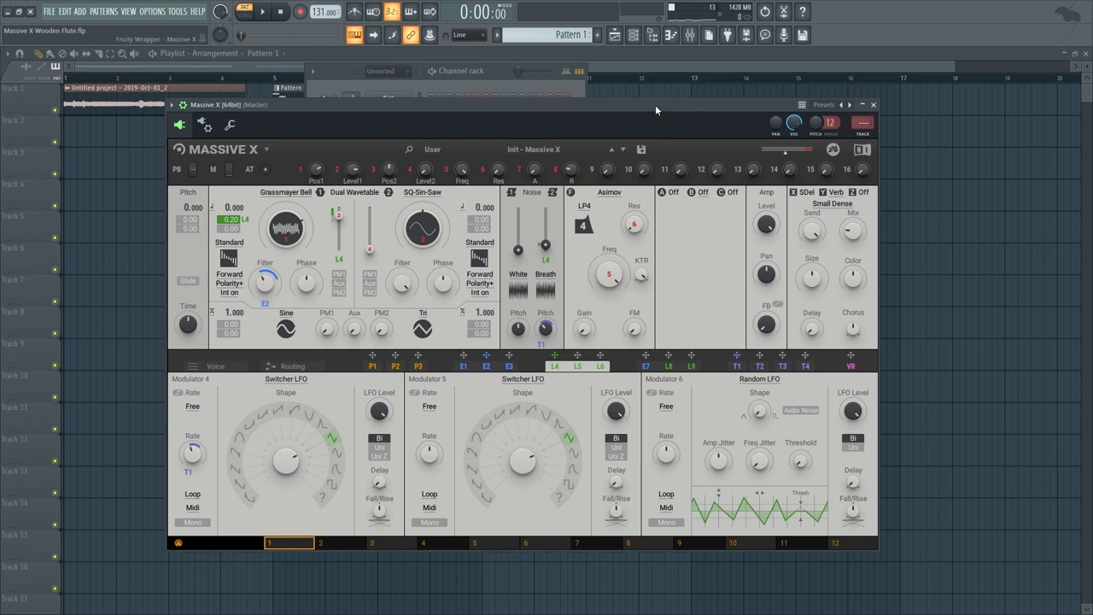
key("space")
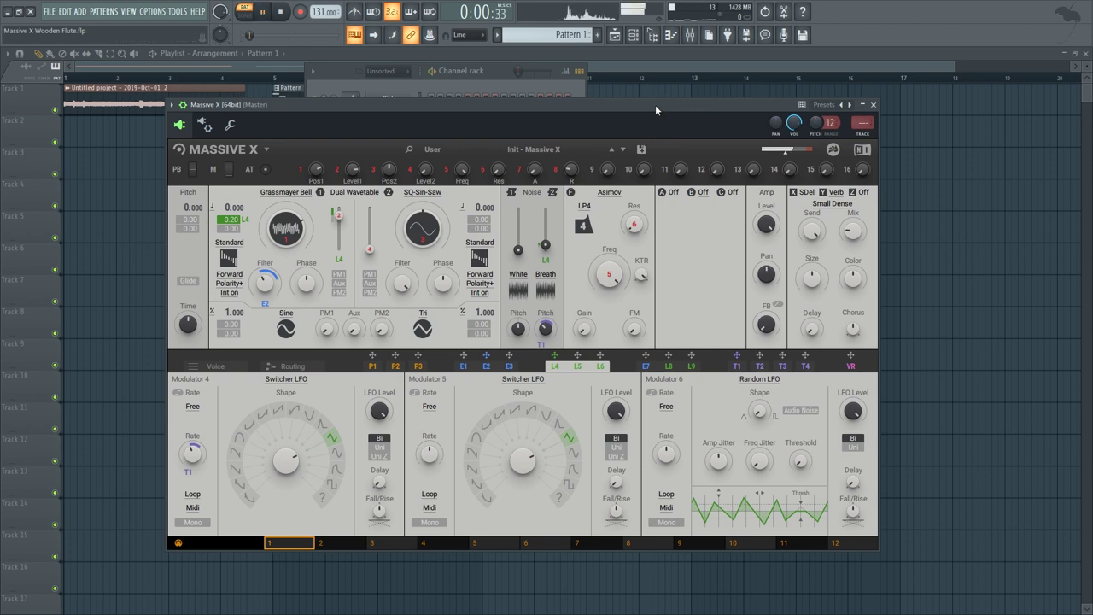
key("space")
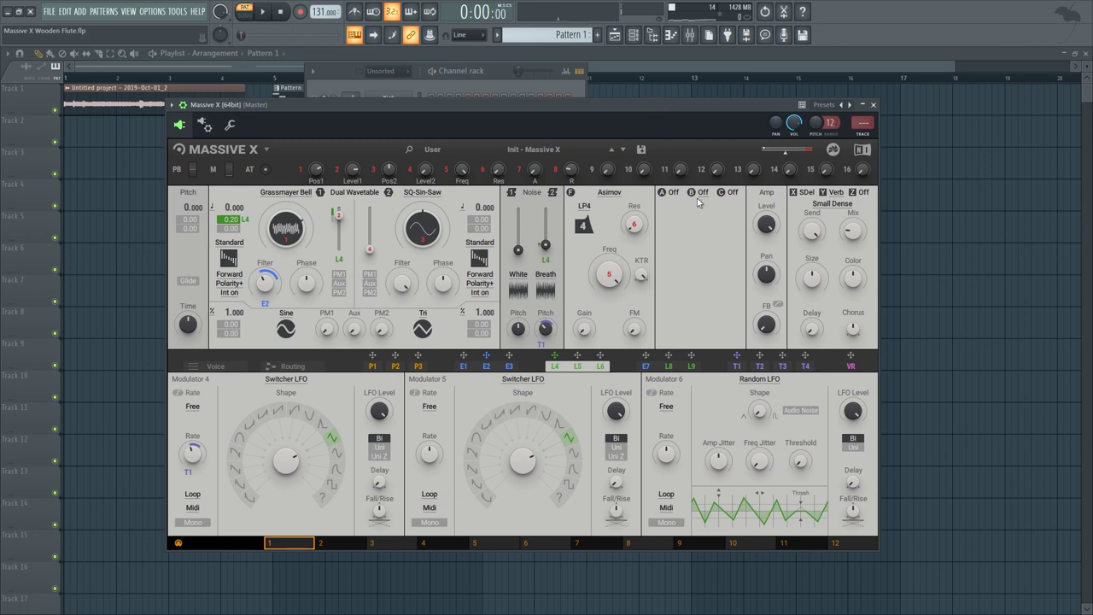
- Load a Bit Crusher into insert slot B, then return to the Stereo Delay settings
left_click(704, 194)
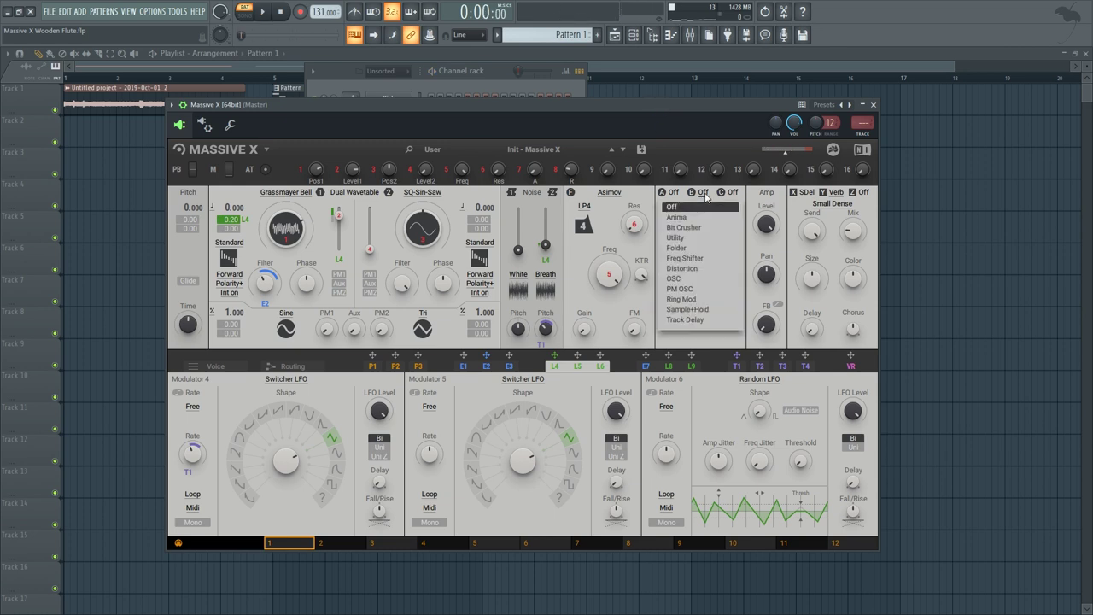
left_click(700, 228)
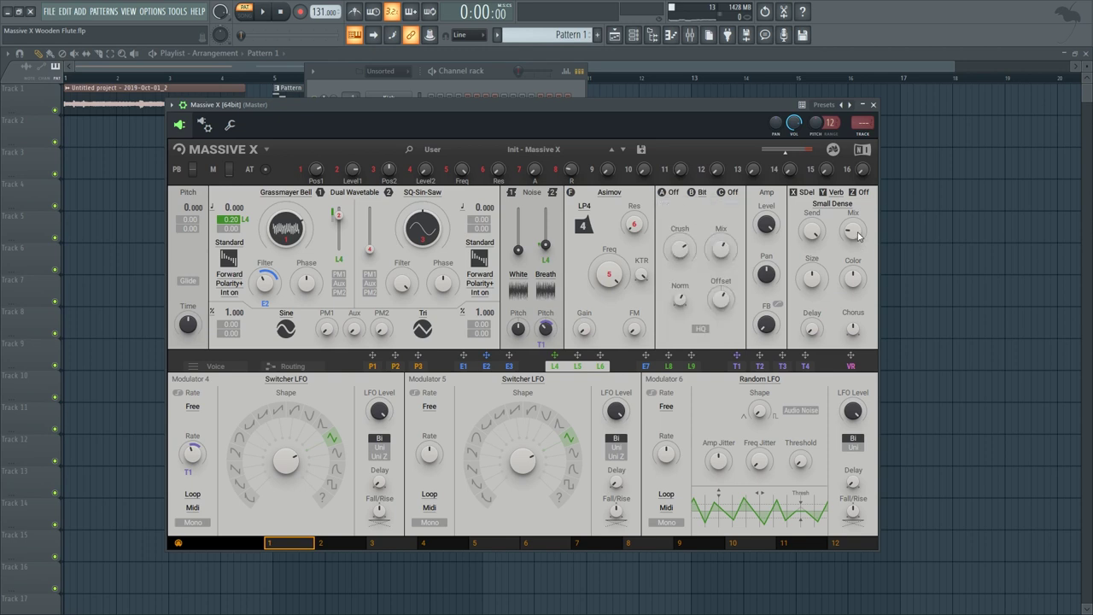
left_click(804, 192)
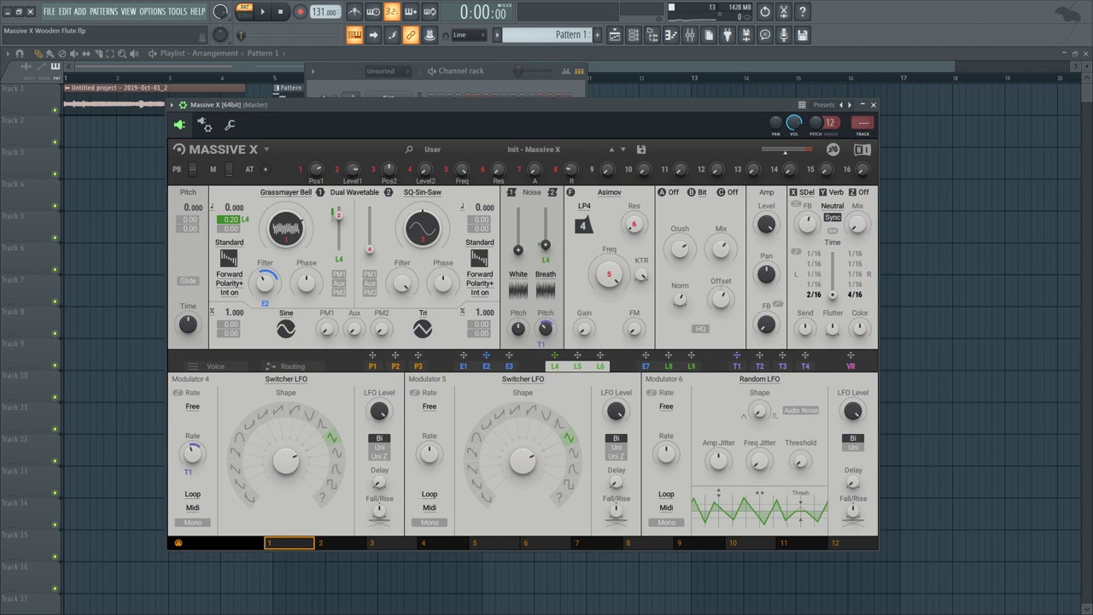
- Turn on the Bit Crusher's HQ mode and audition the song with it
left_click(700, 328)
key("space")
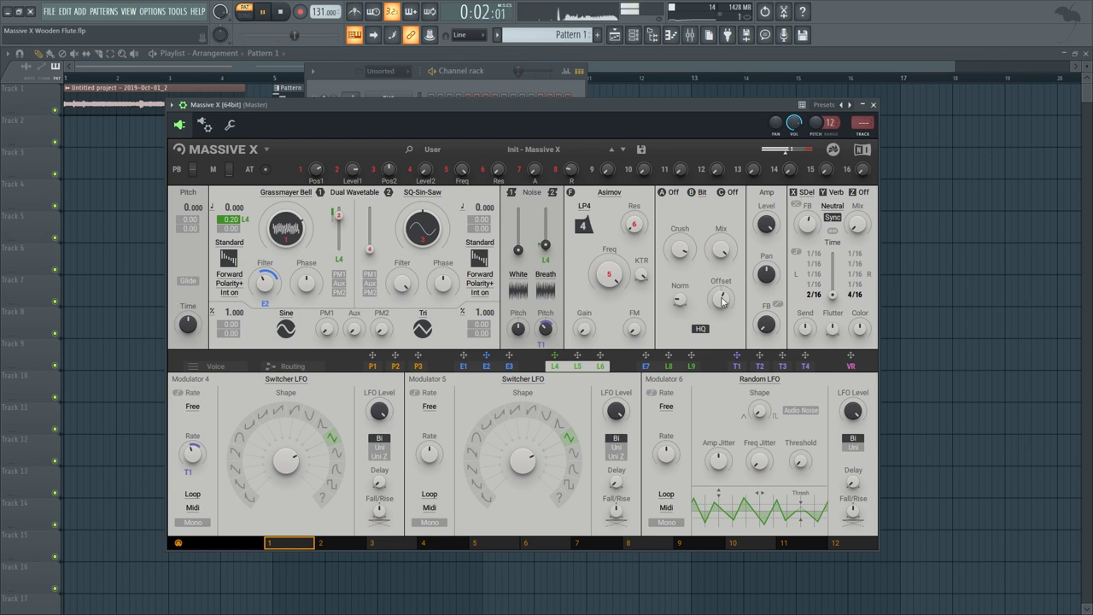
key("space")
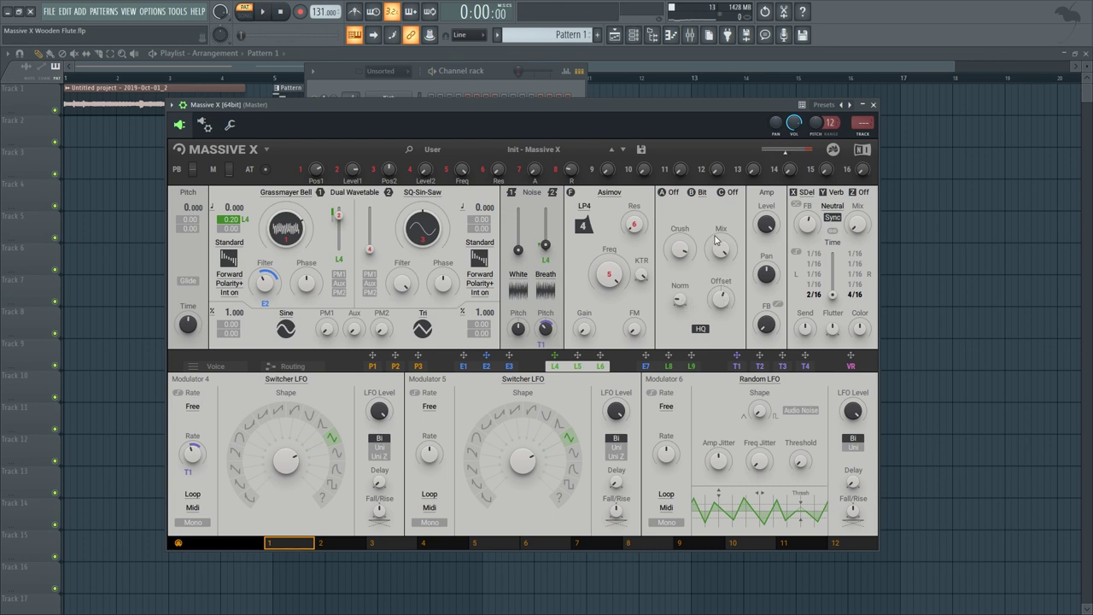
- Remove the Bit Crusher from slot B and display the Small Dense reverb settings
left_click(702, 193)
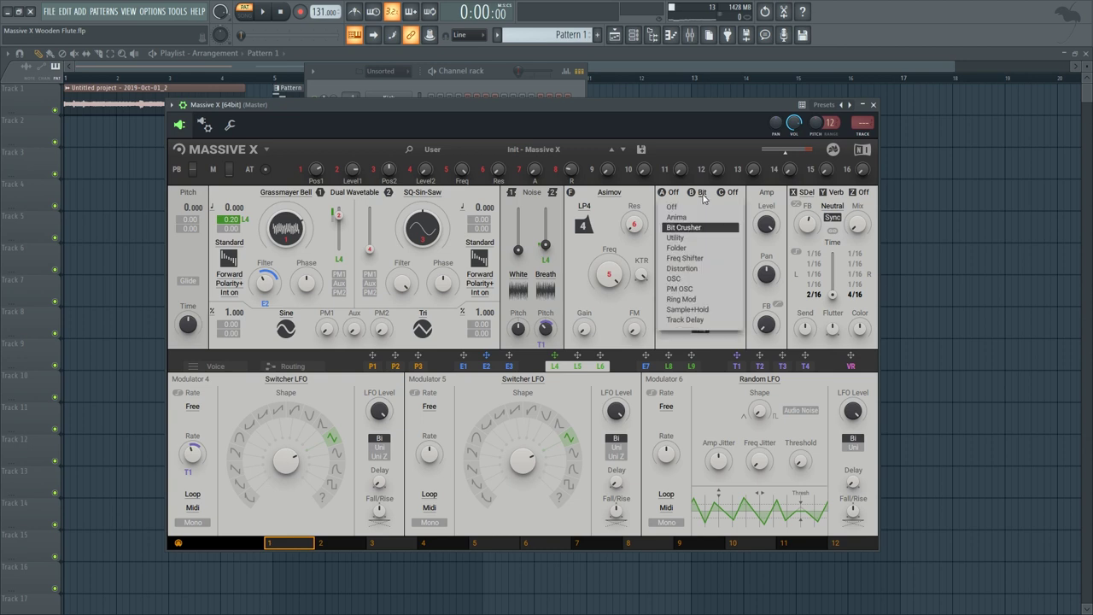
left_click(703, 209)
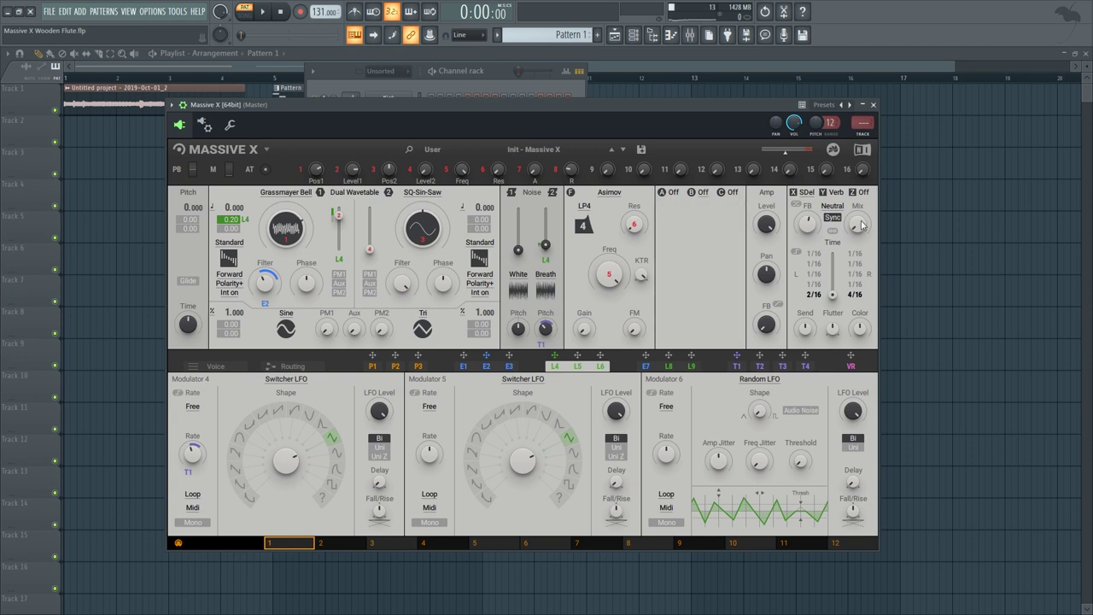
left_click(843, 202)
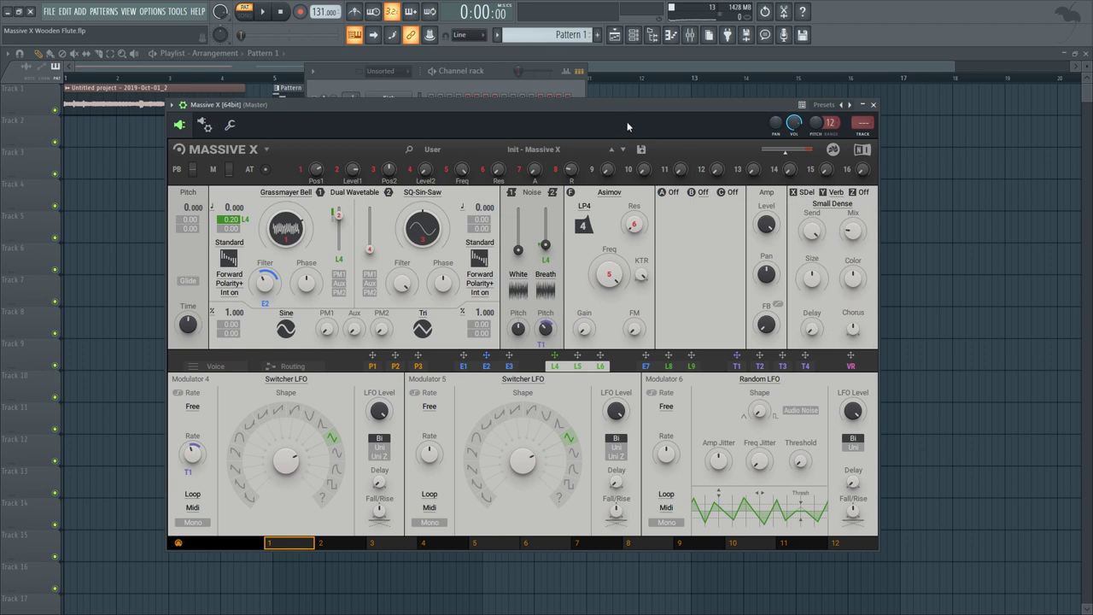
- Nudge the Massive X window left and audition the patch briefly
left_click_drag(616, 105, 603, 108)
key("space")
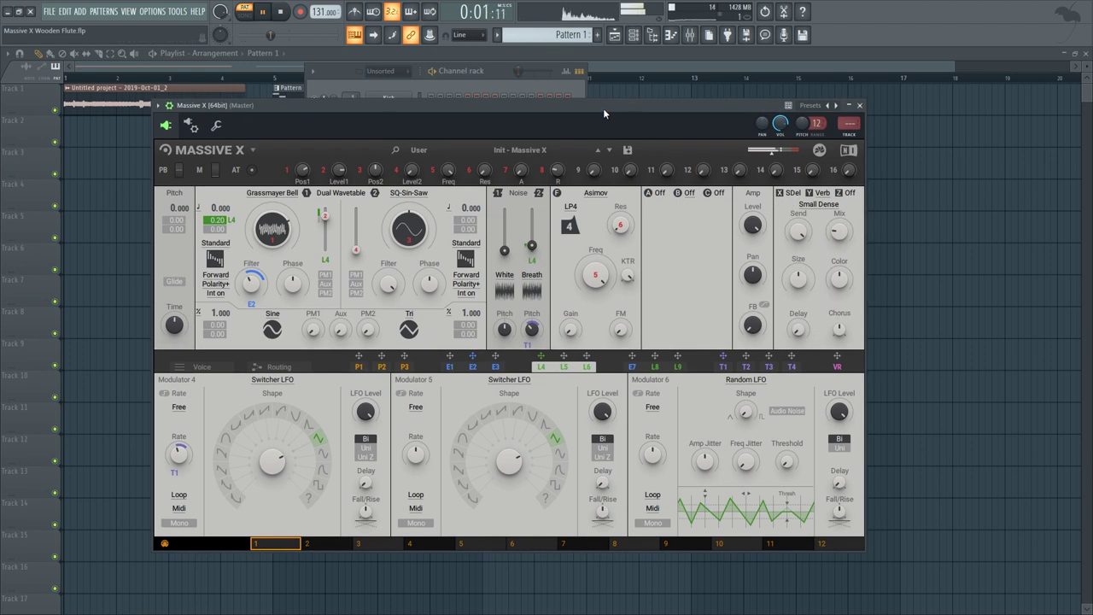
key("space")
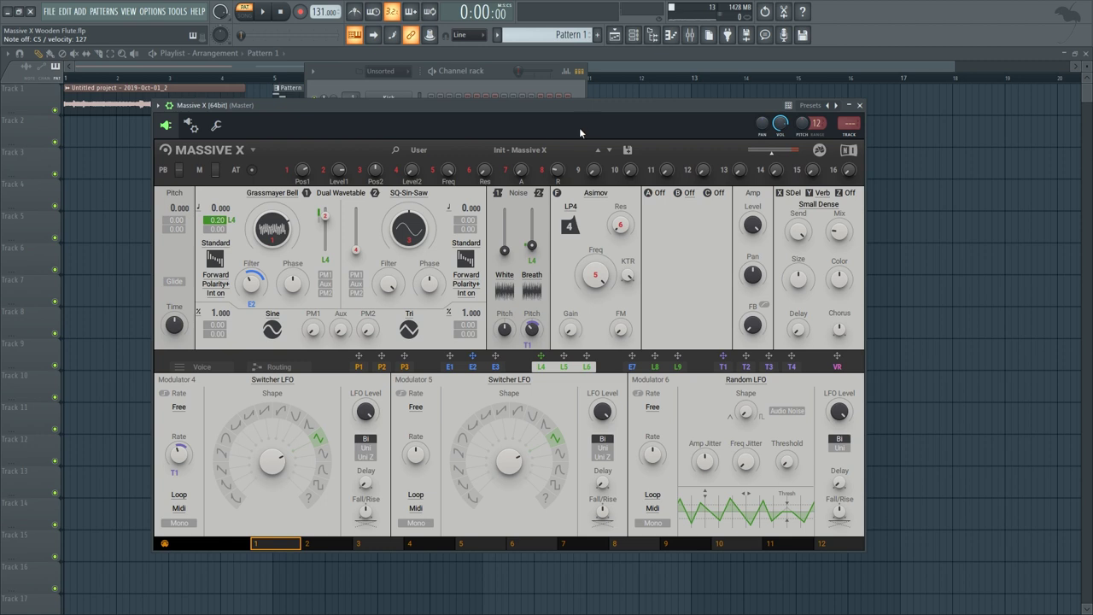
left_click_drag(554, 105, 545, 103)
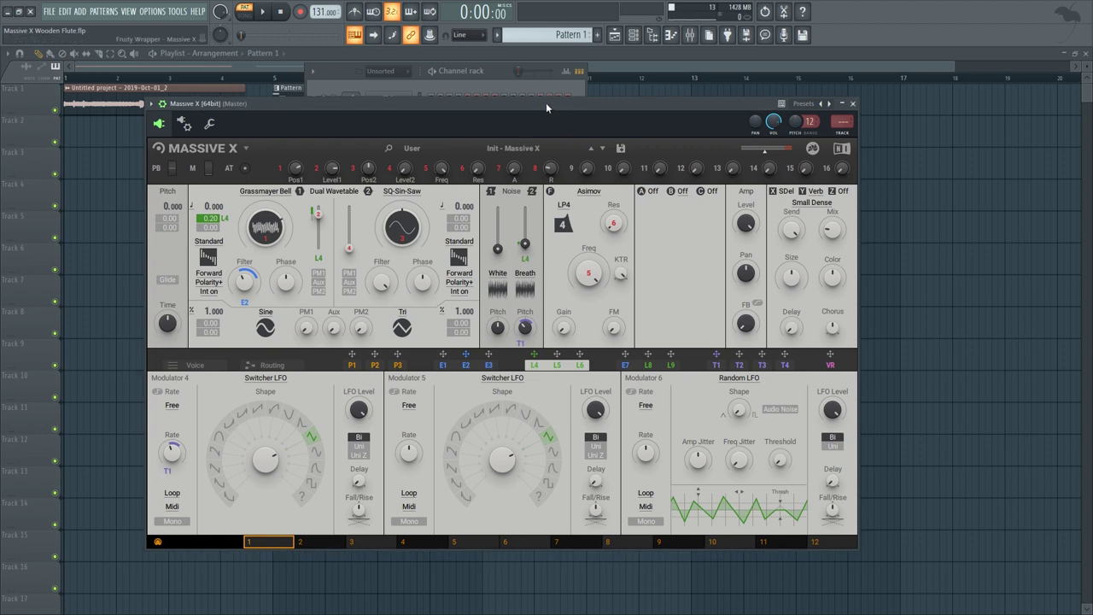
- Show envelopes E1–E3: Amp-Envelope, Modulation Envelope and Exciter Envelope
left_click(468, 368)
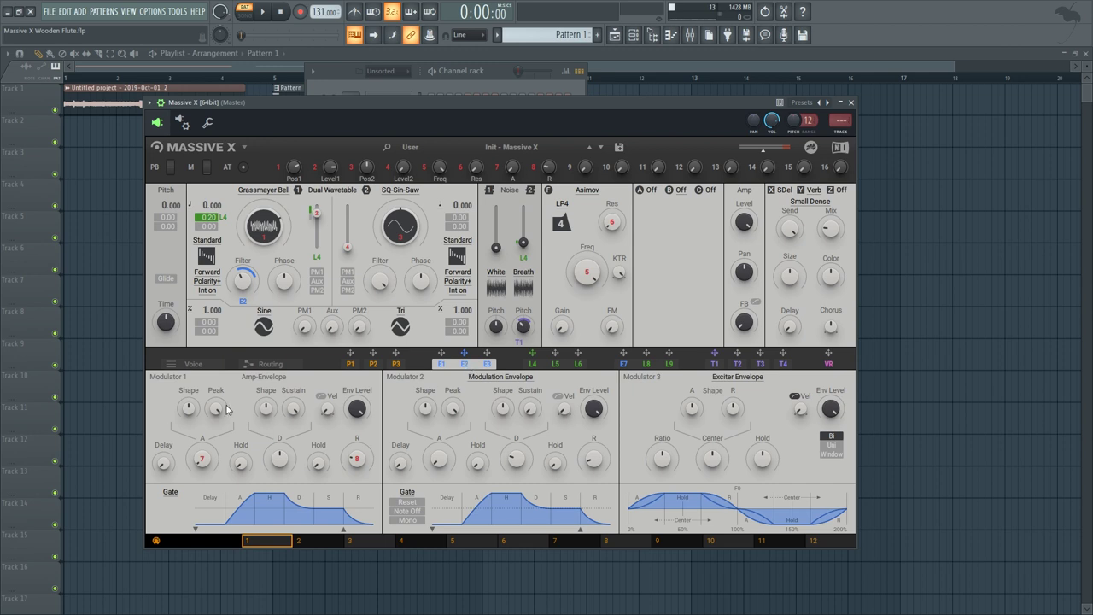